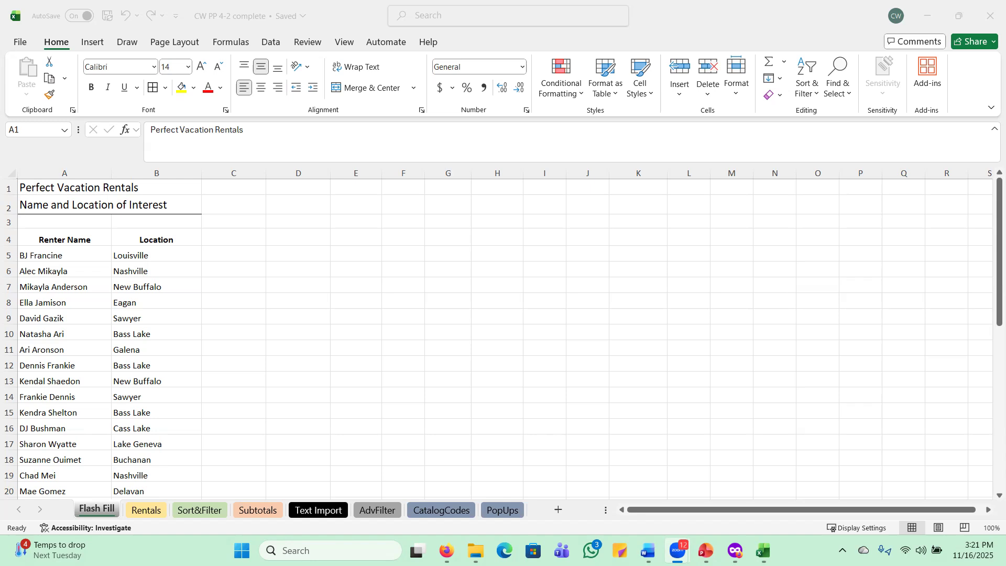
left_click(90, 509)
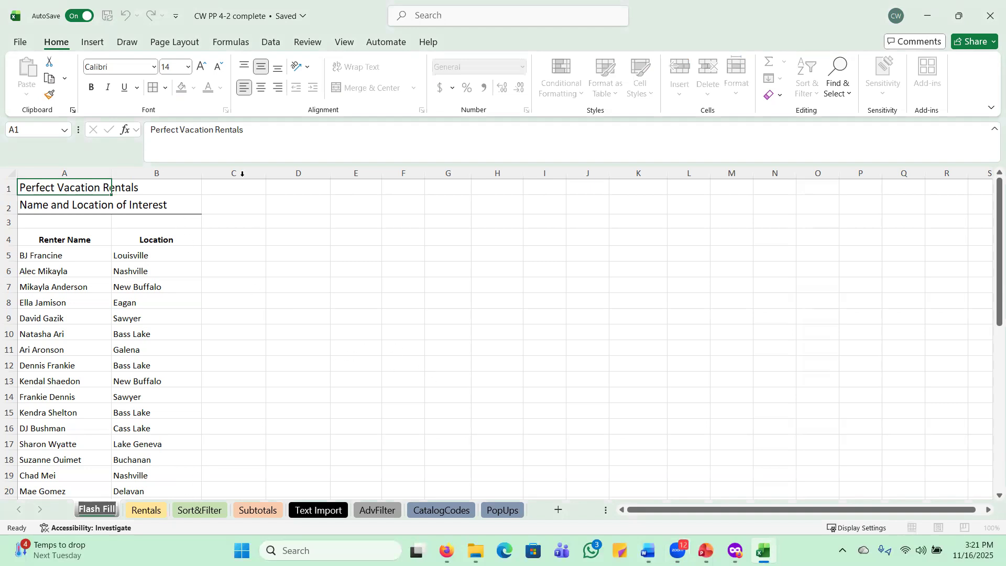
left_click(225, 256)
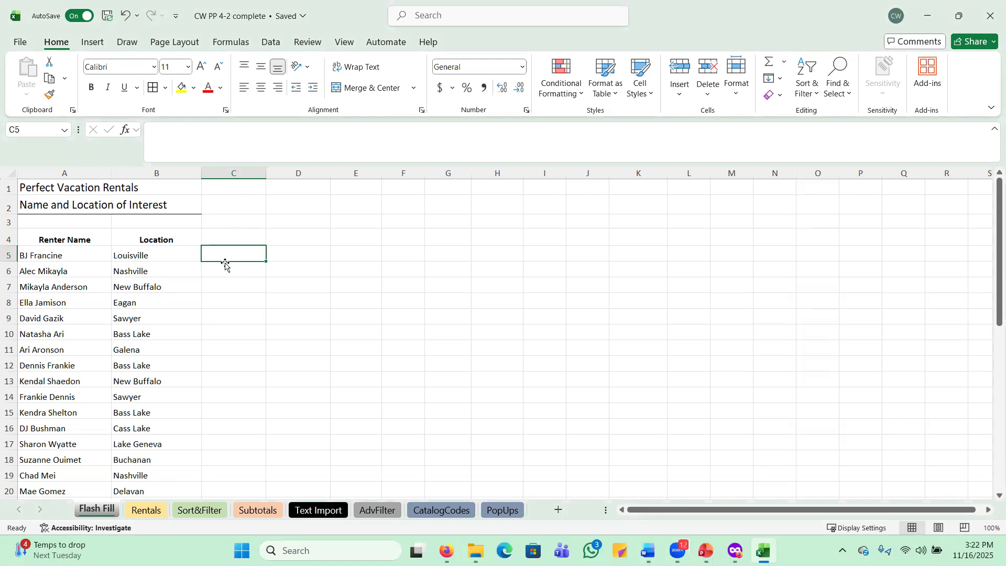
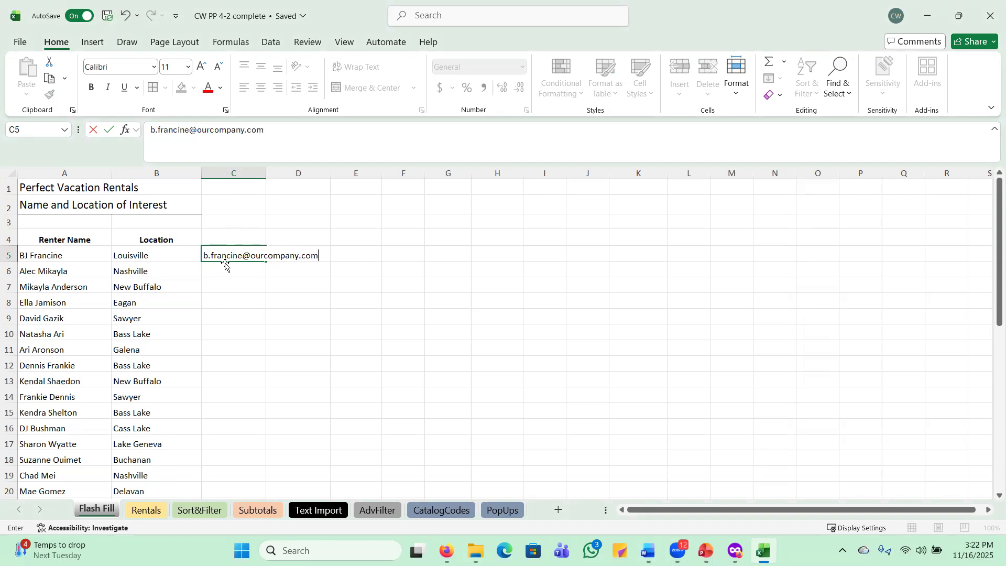
key("Return")
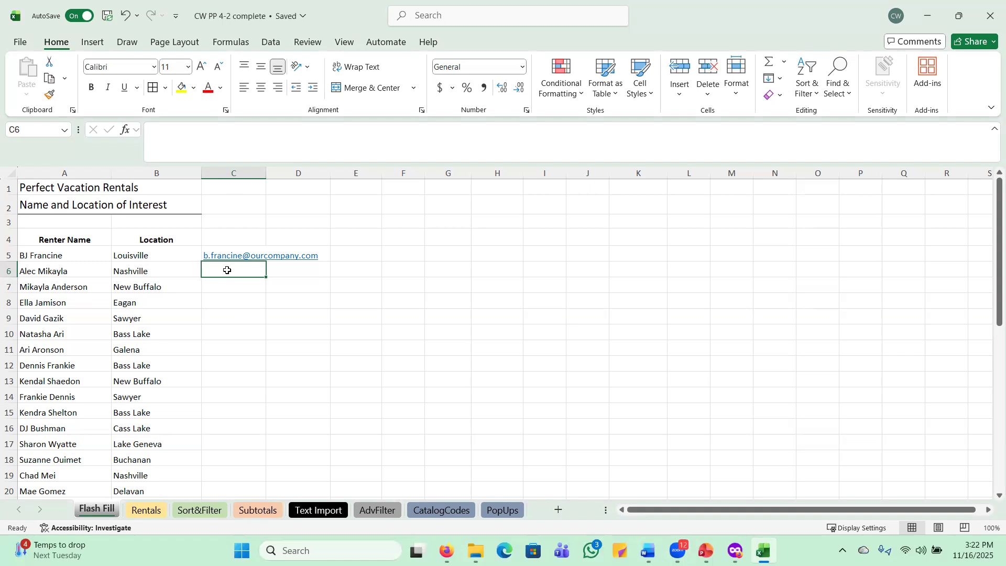
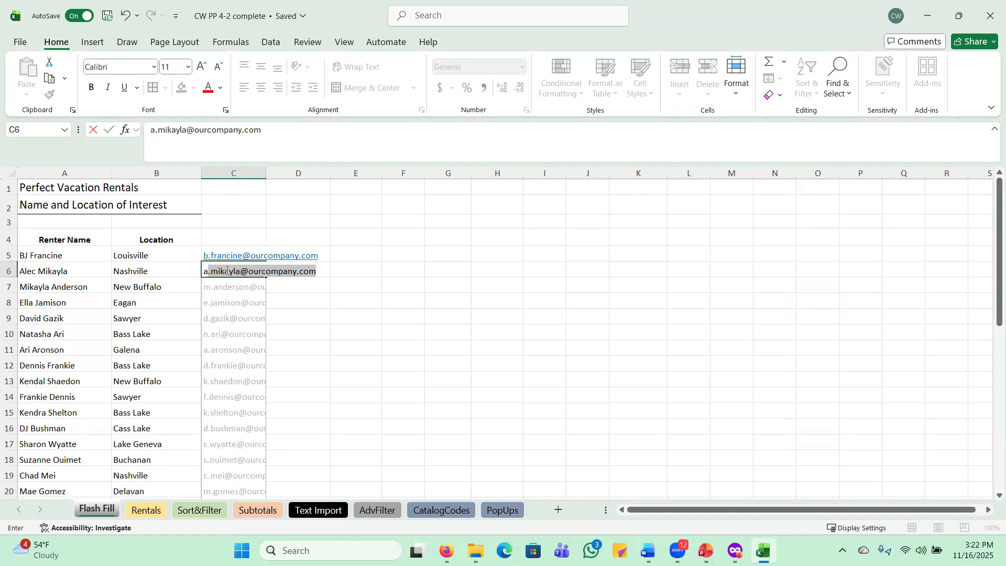
Start the second address in C6 and accept Flash Fill's addresses for the whole column
key("Return")
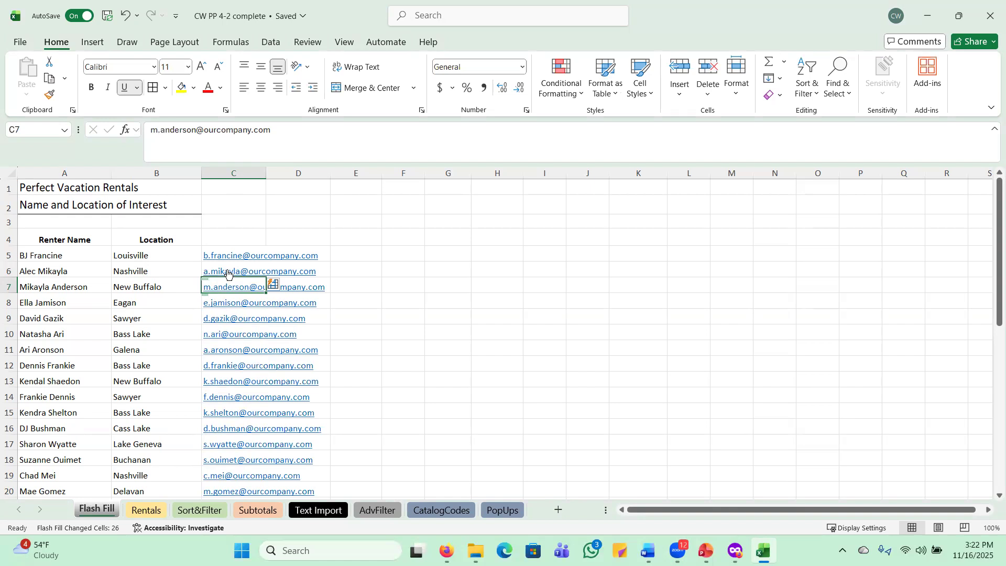
left_click(249, 239)
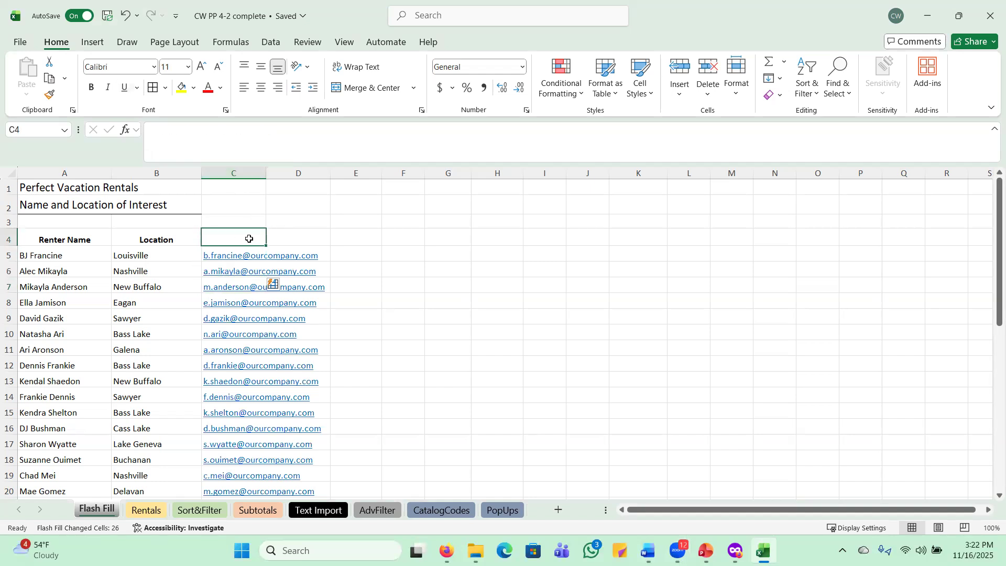
Put a bold, centred 'Email Address' heading in cell C4
type("Email A")
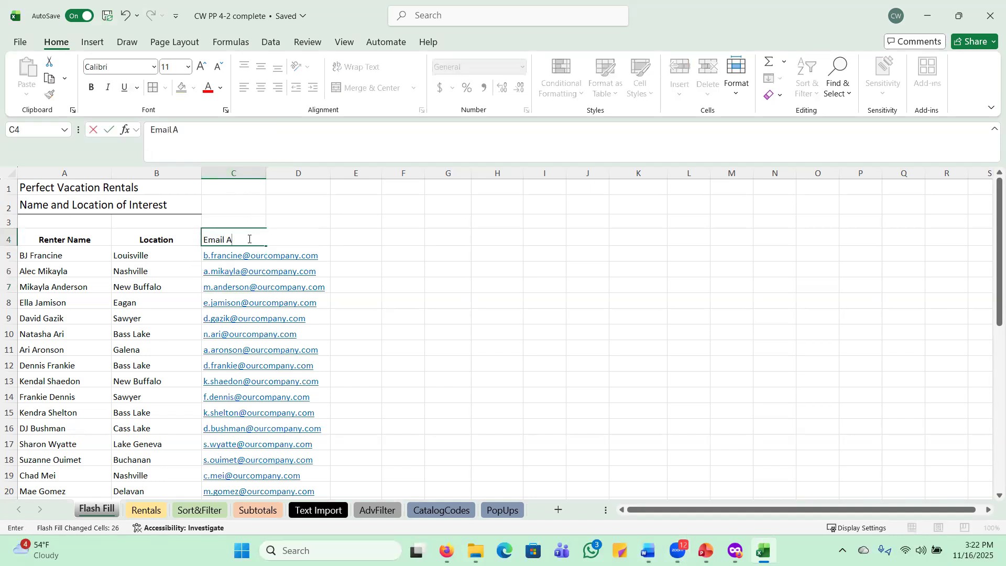
type("ddress")
key("Escape")
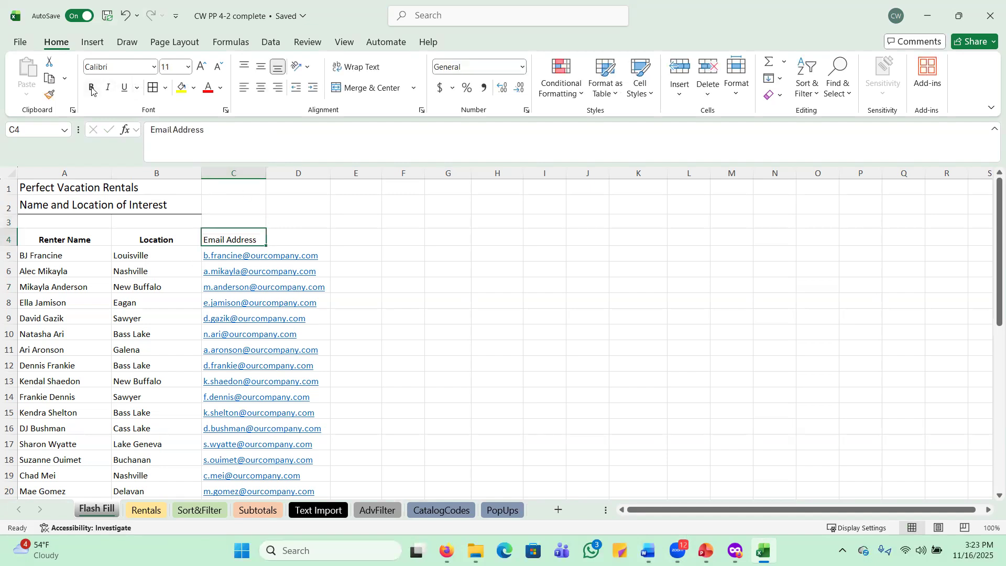
left_click(91, 91)
left_click(261, 89)
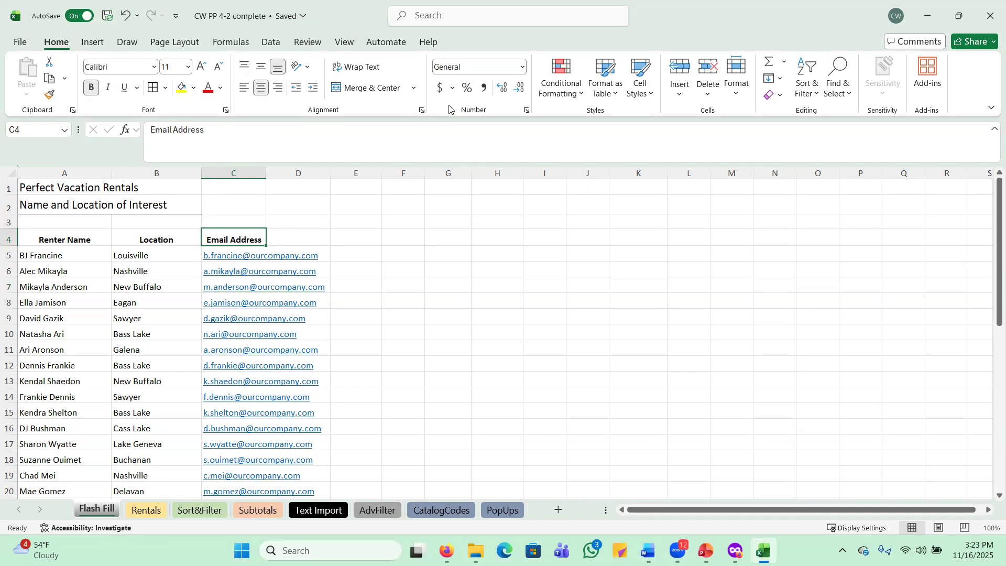
Set the width of column C to 30
left_click(256, 171)
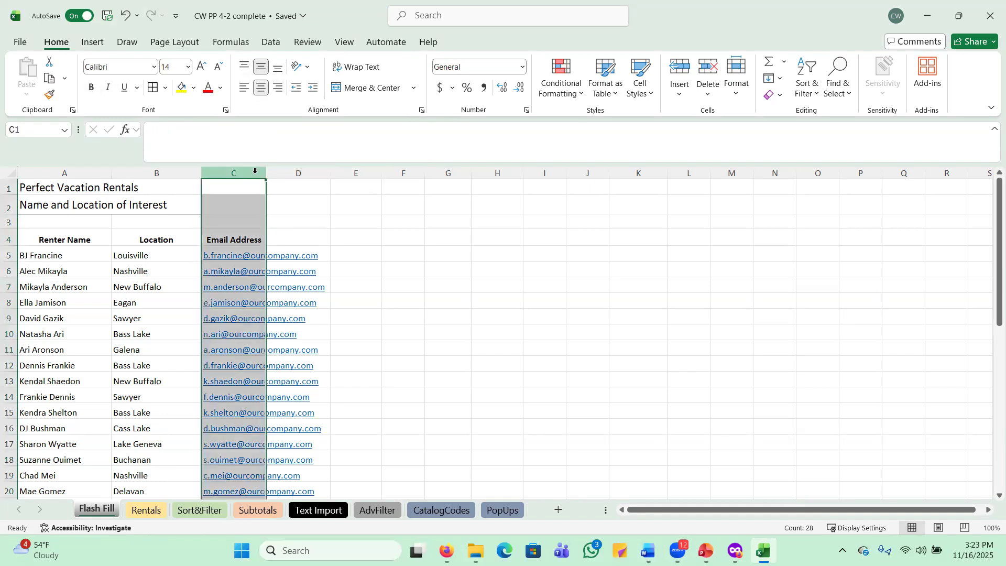
left_click(735, 90)
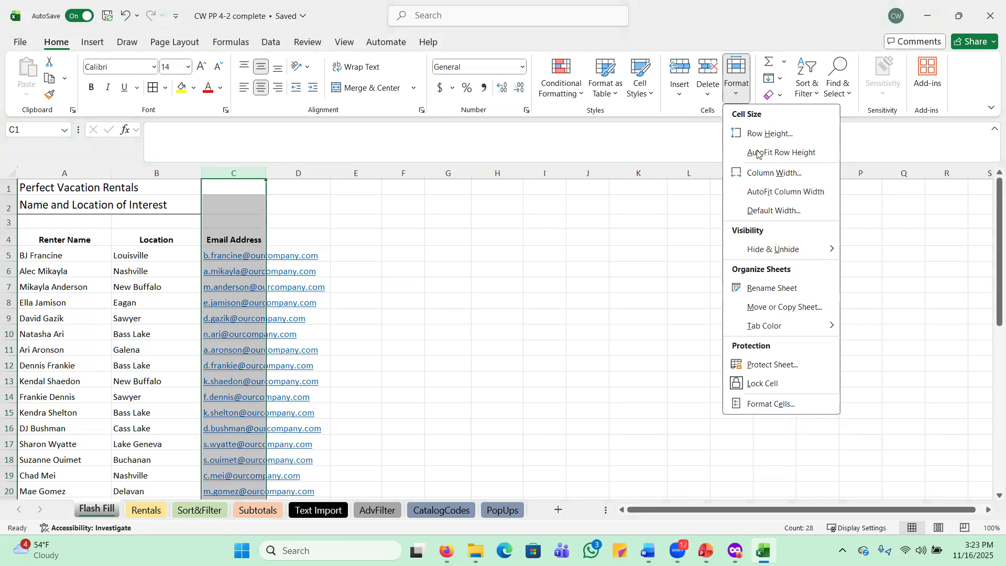
left_click(770, 173)
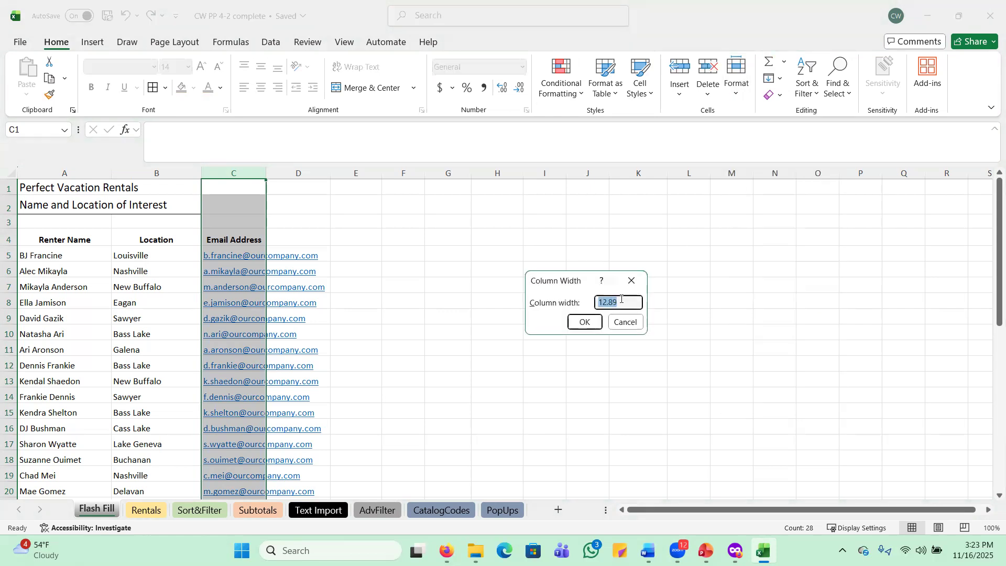
type("30")
key("Return")
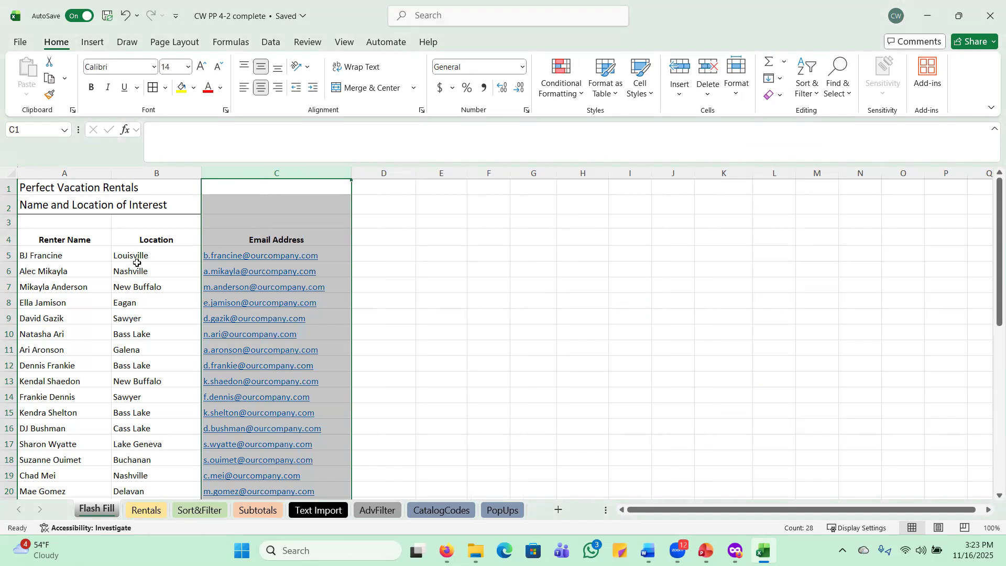
left_click(39, 256)
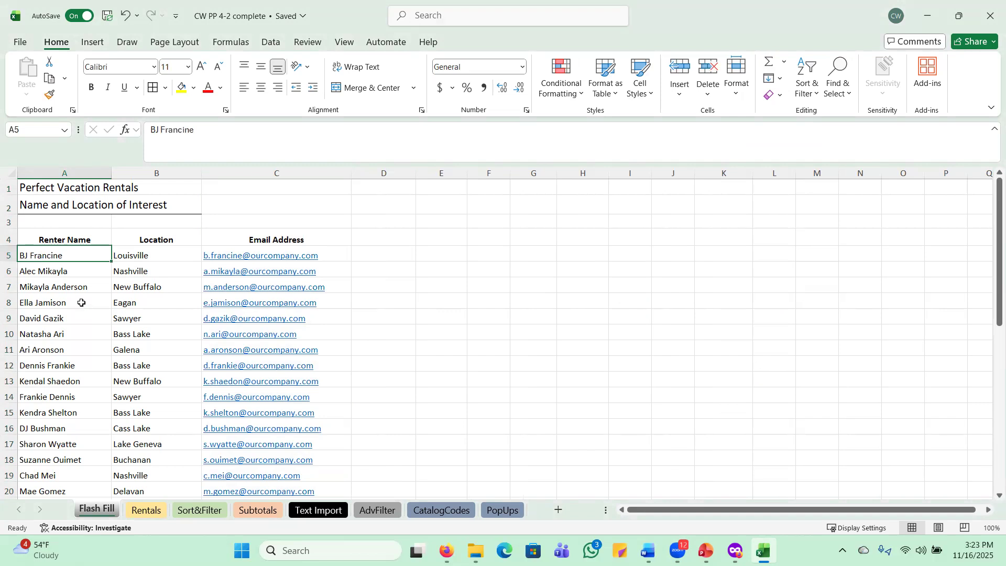
Remove Duplicates on Email Address only, with Renter Name and Location unchecked
left_click(269, 43)
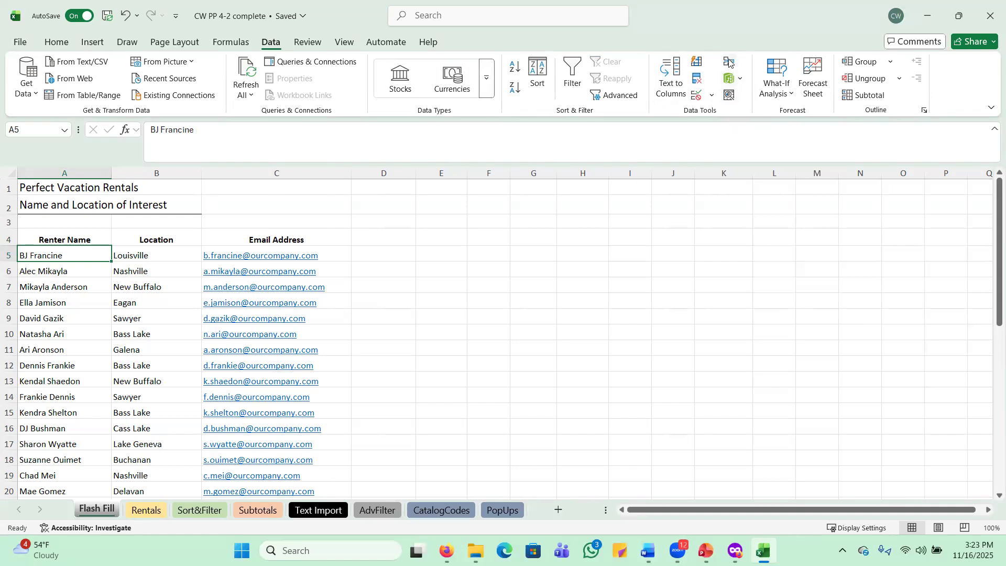
left_click(745, 5)
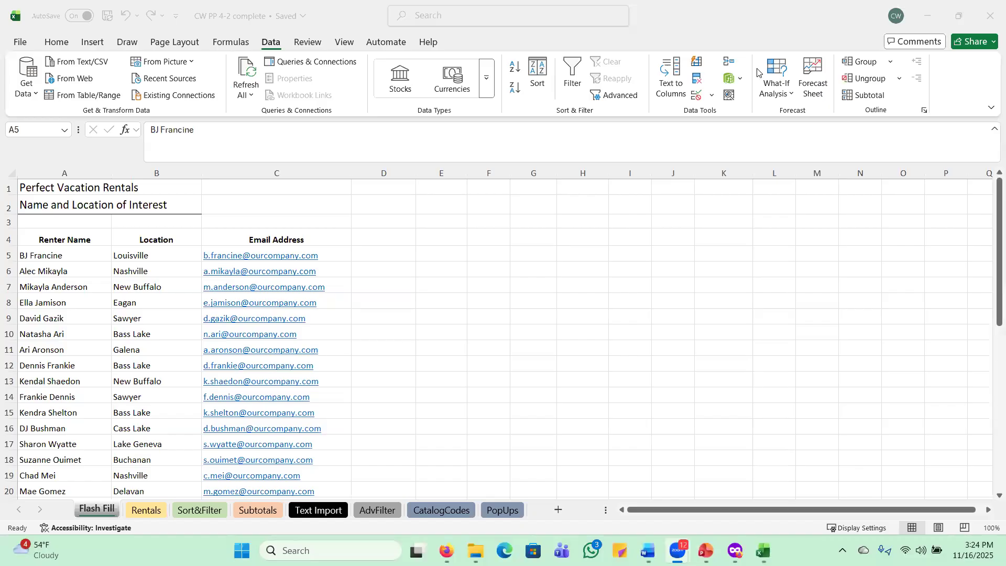
left_click(696, 82)
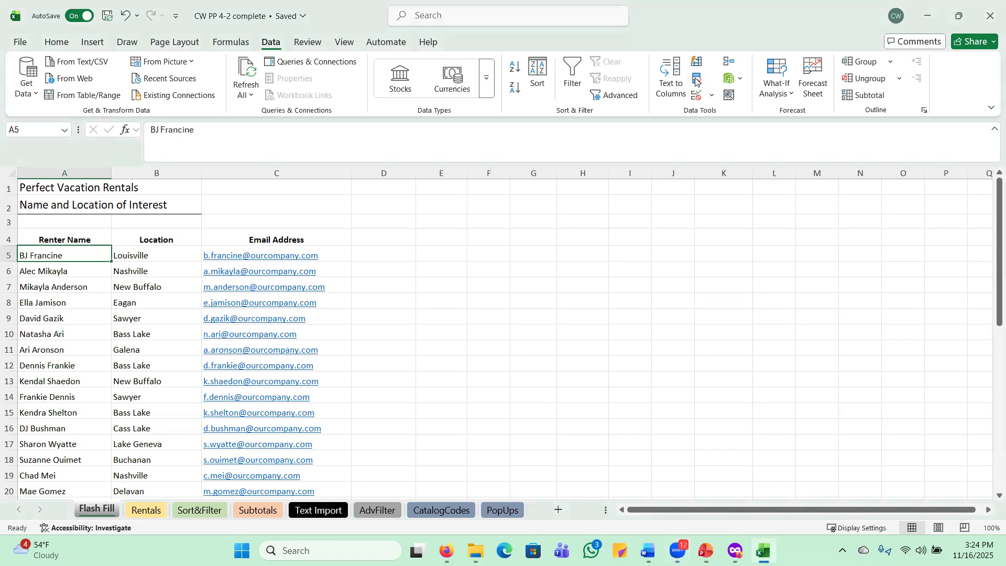
left_click(696, 81)
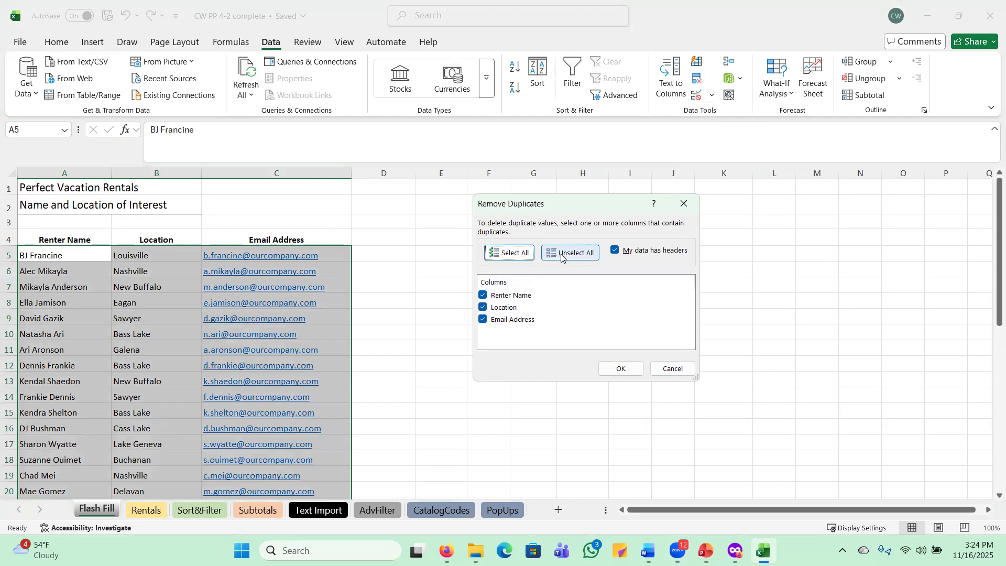
left_click(484, 309)
left_click(482, 297)
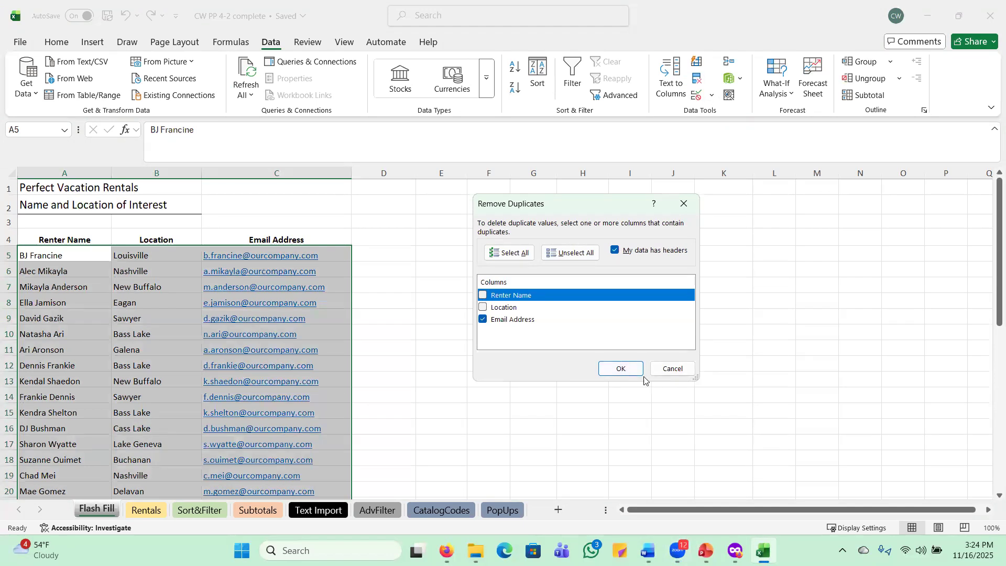
left_click(624, 371)
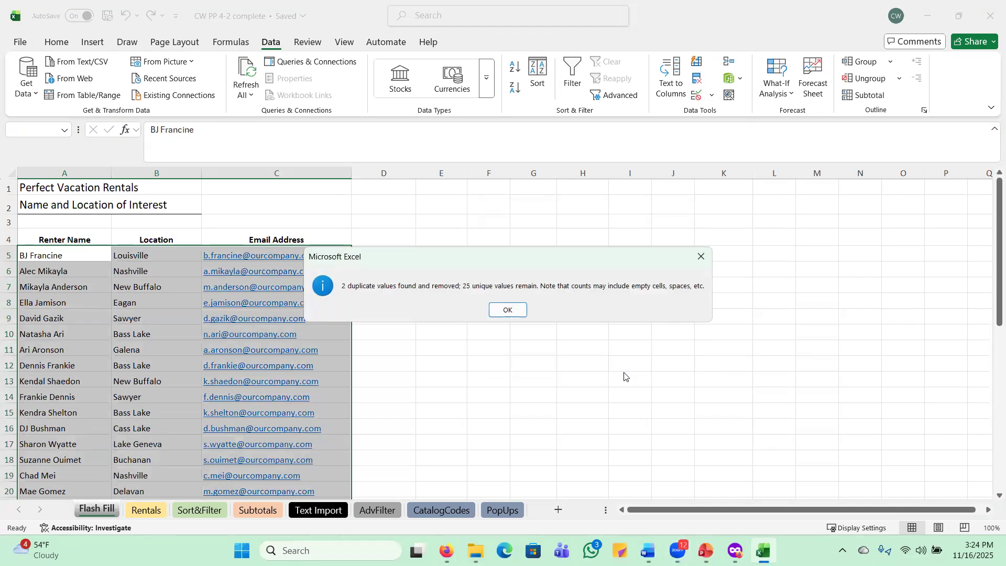
left_click(506, 310)
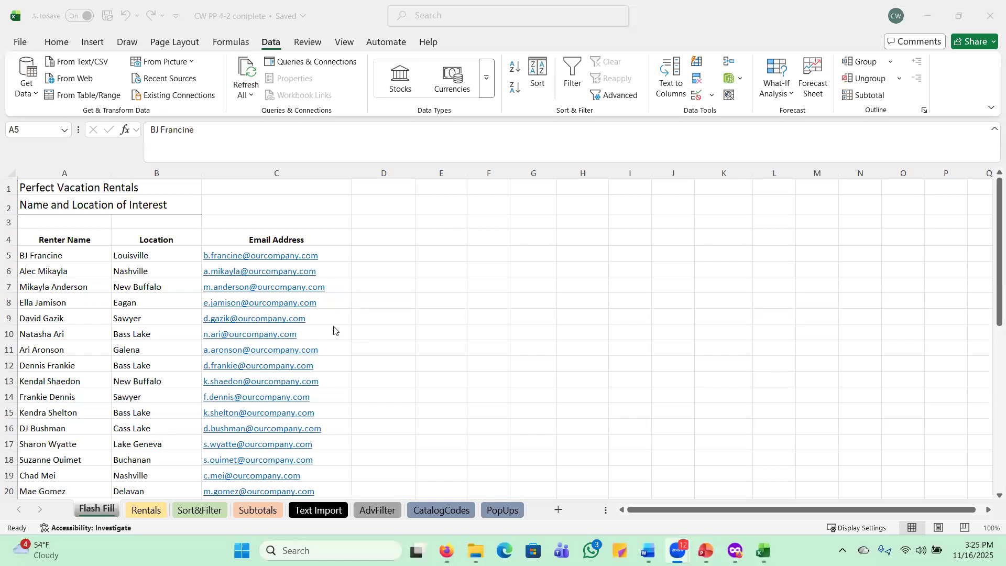
left_click(446, 513)
On CatalogCodes, fill Code Prefix F5:F28 with =LEFT(B5,3), then go to the PopUps sheet
left_click(439, 511)
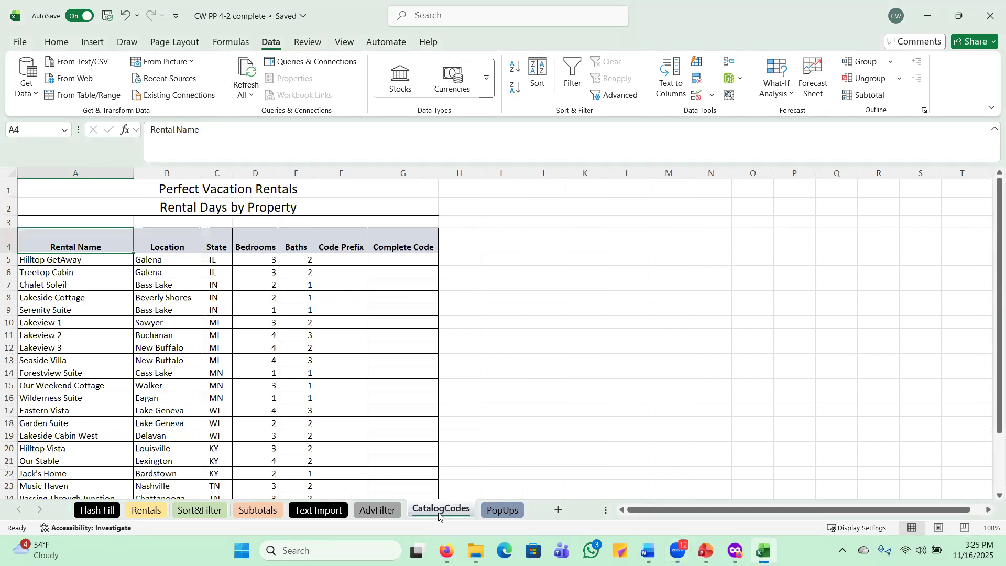
left_click(333, 261)
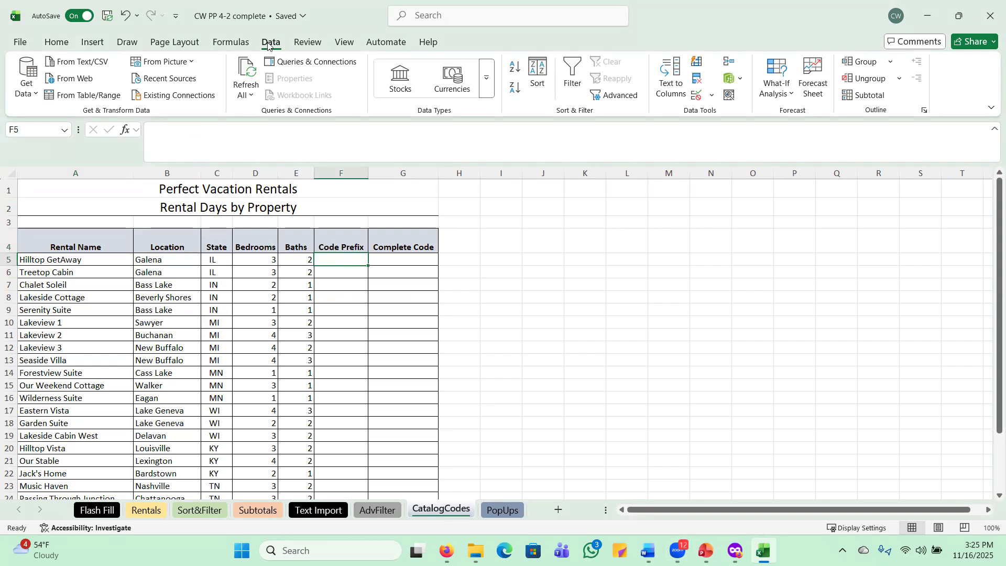
left_click(234, 45)
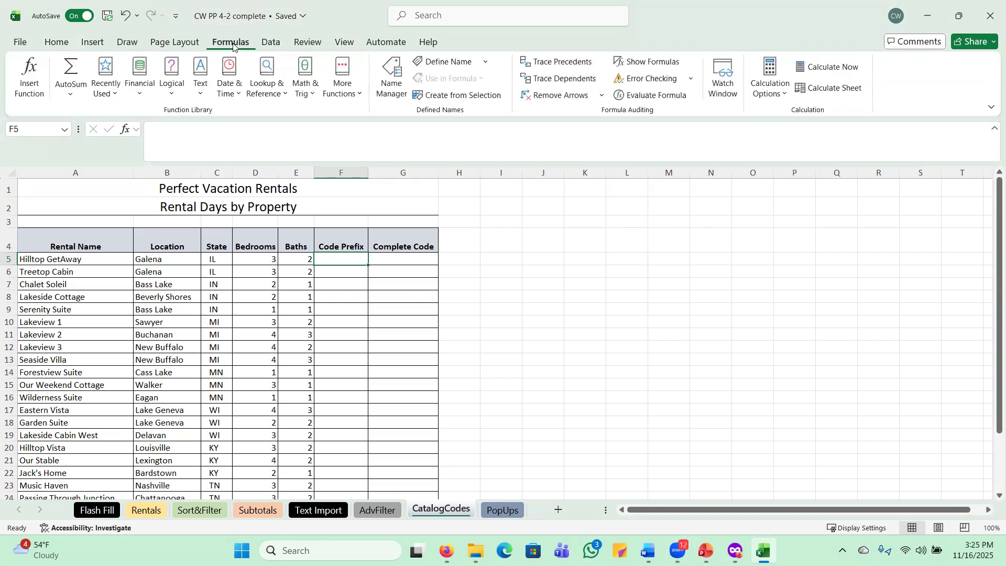
left_click(201, 95)
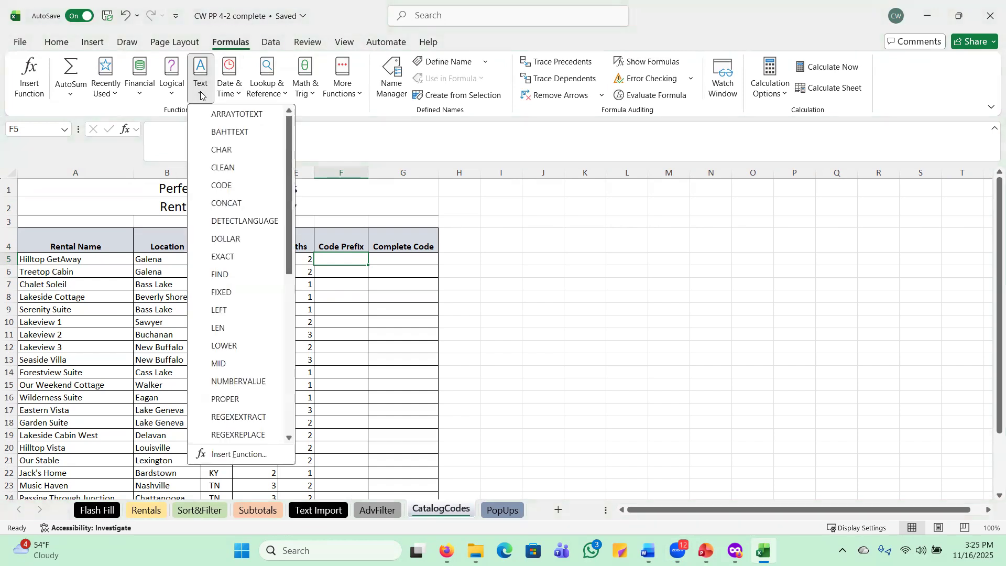
left_click(220, 310)
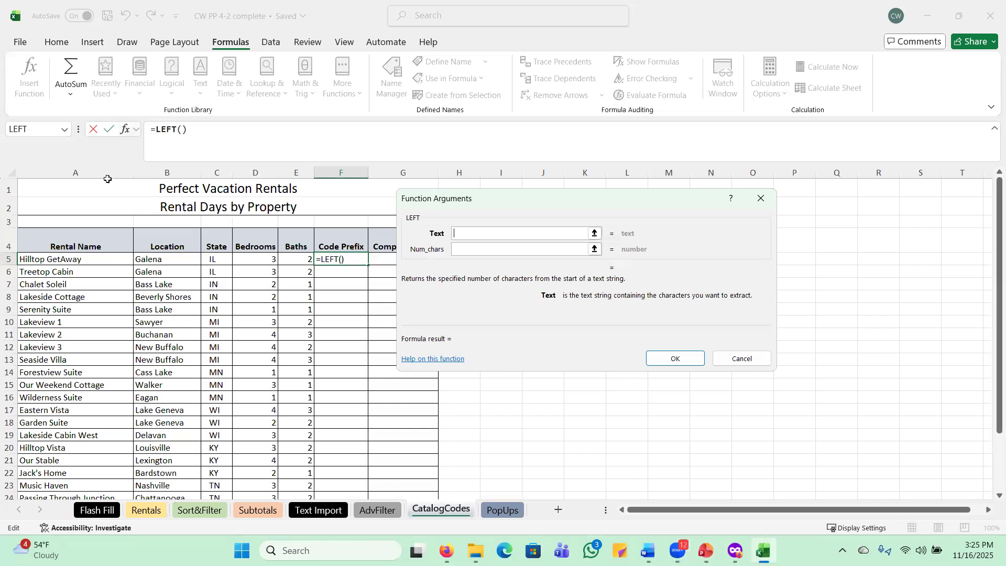
left_click(166, 258)
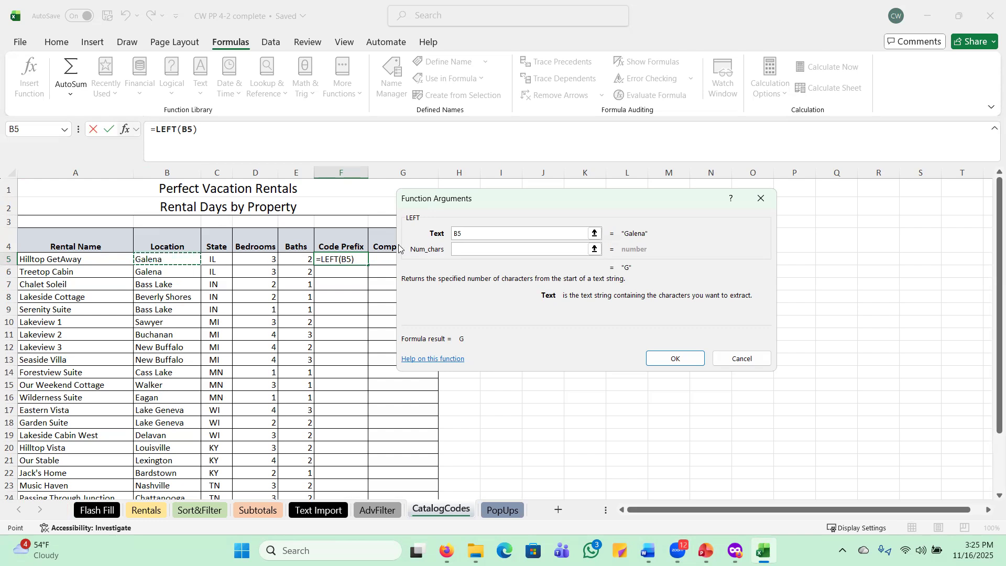
left_click(465, 249)
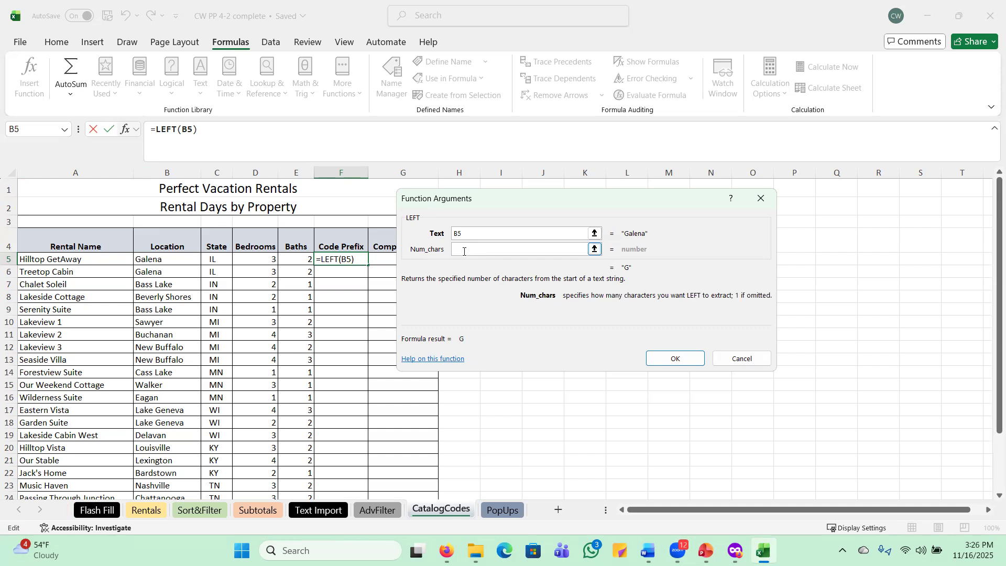
type("3")
left_click(669, 361)
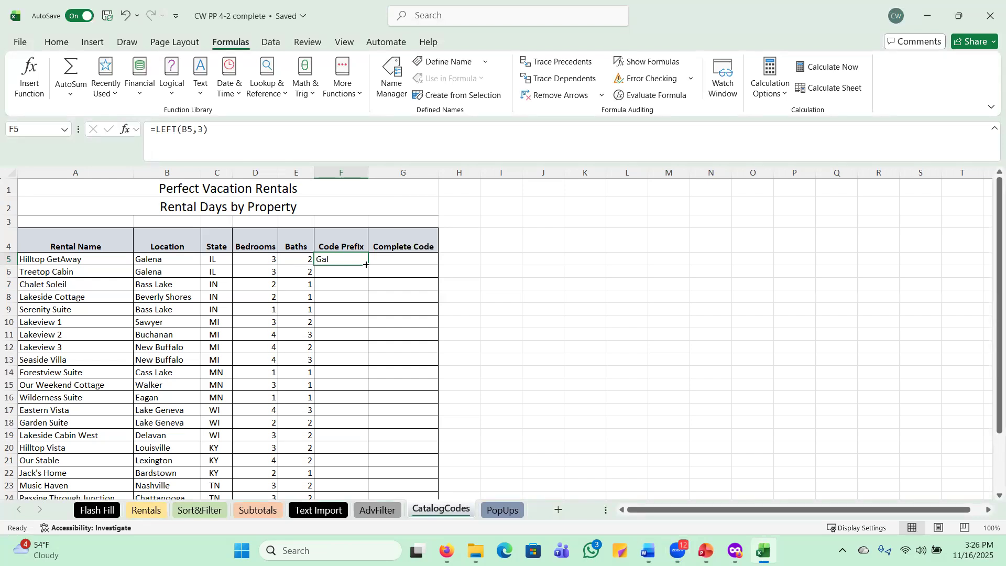
left_click_drag(367, 265, 339, 474)
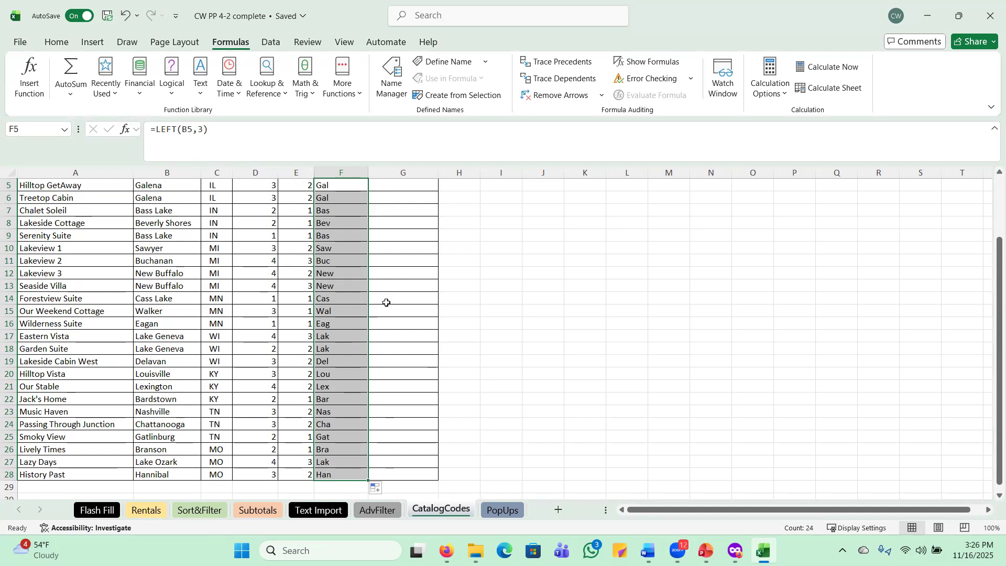
left_click(507, 510)
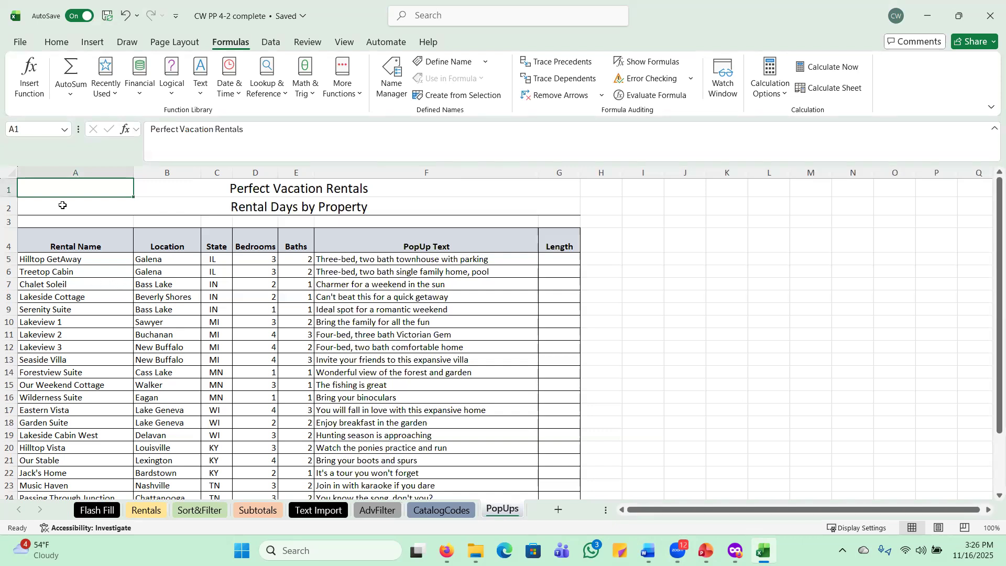
Fill the Length column G5:G28 with =LEN(F5)
left_click(562, 259)
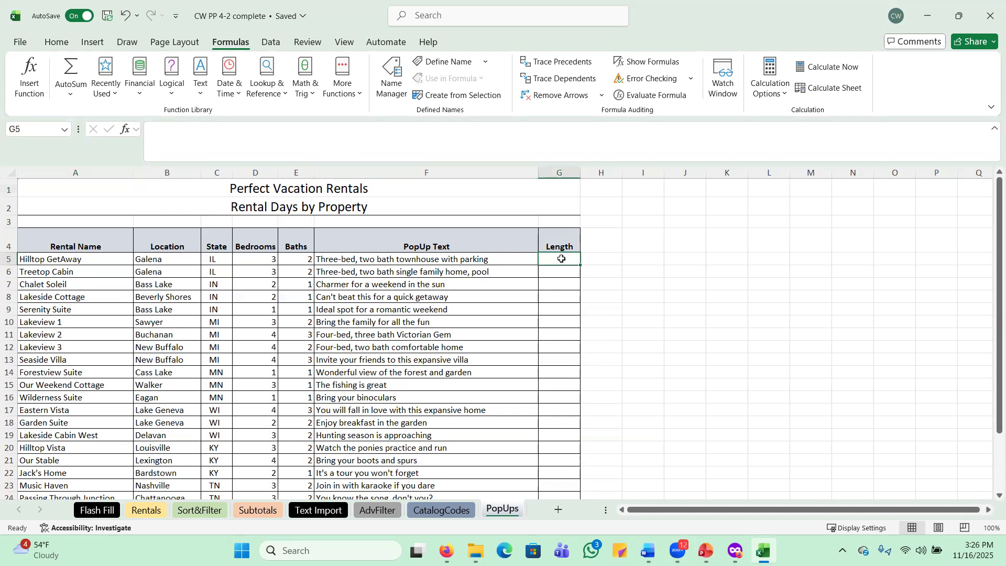
left_click(204, 94)
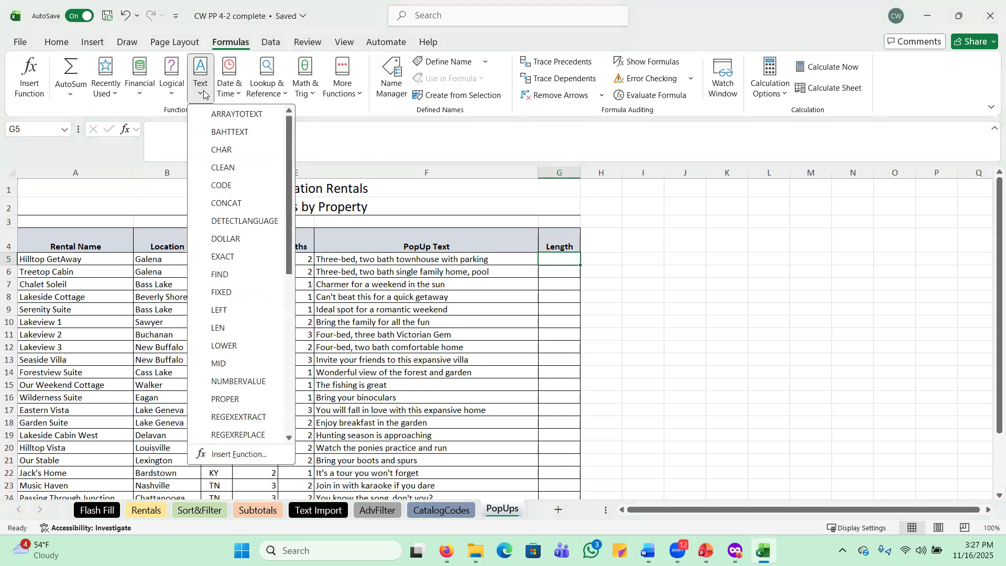
left_click(228, 328)
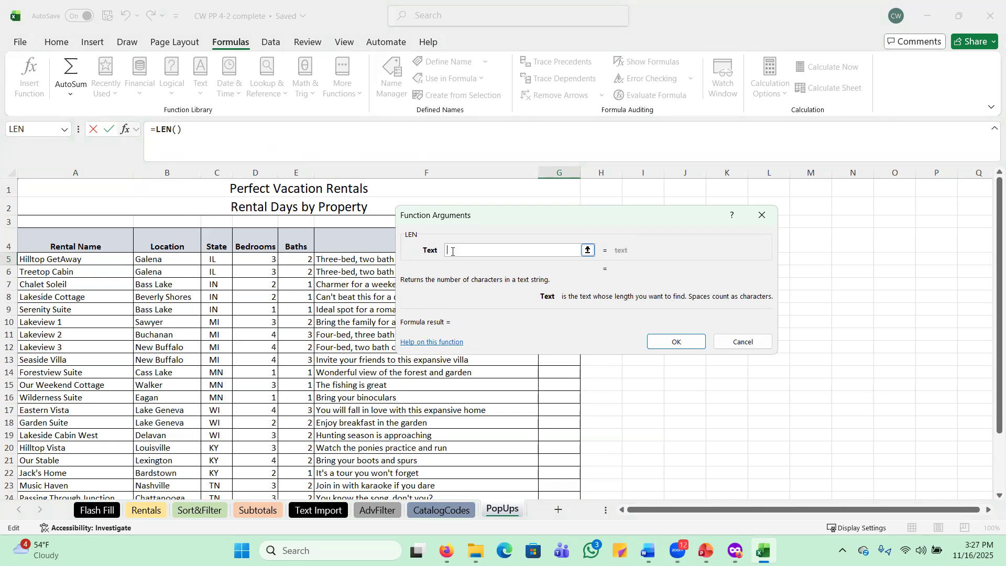
left_click_drag(511, 219, 650, 222)
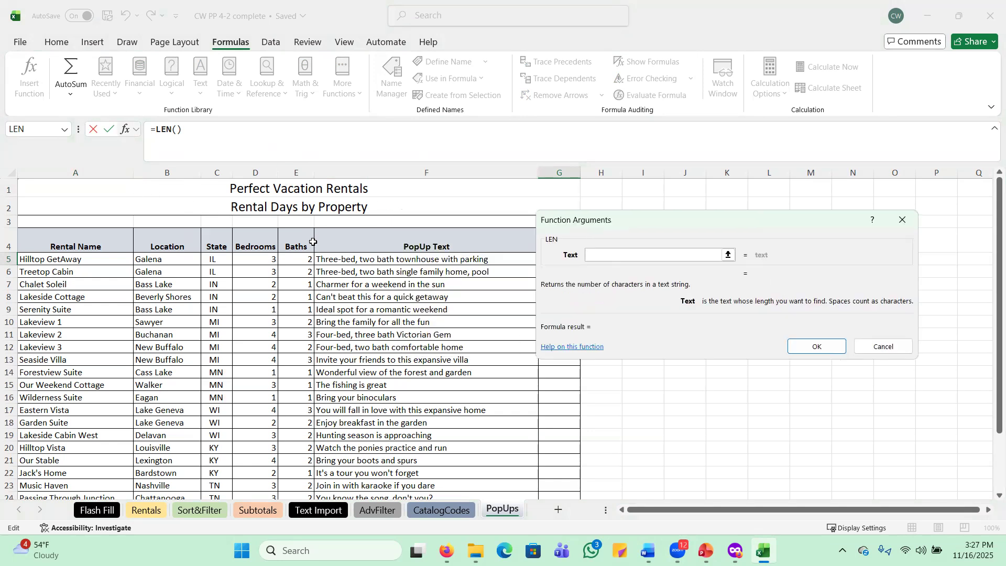
left_click(371, 259)
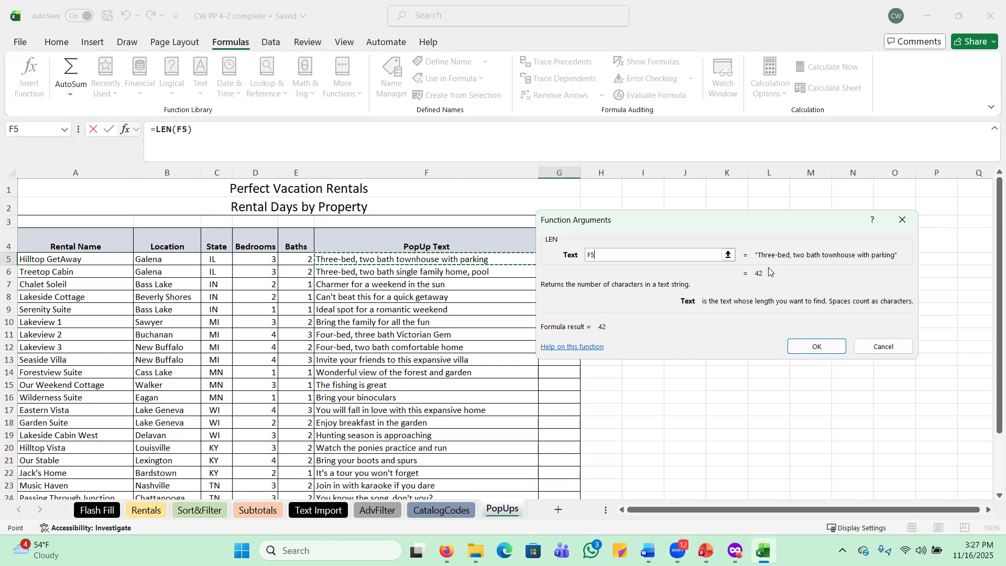
left_click(826, 348)
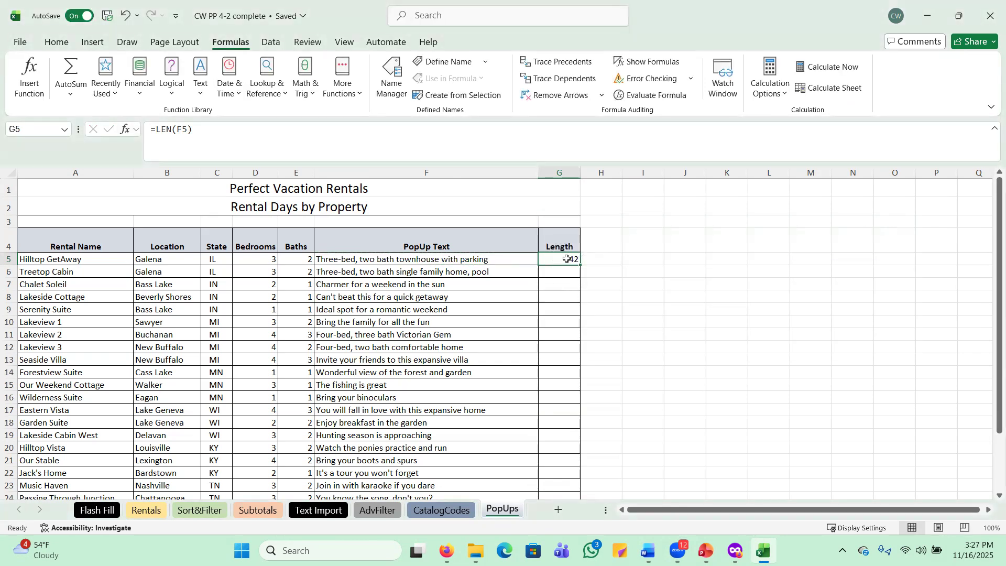
left_click_drag(581, 266, 560, 477)
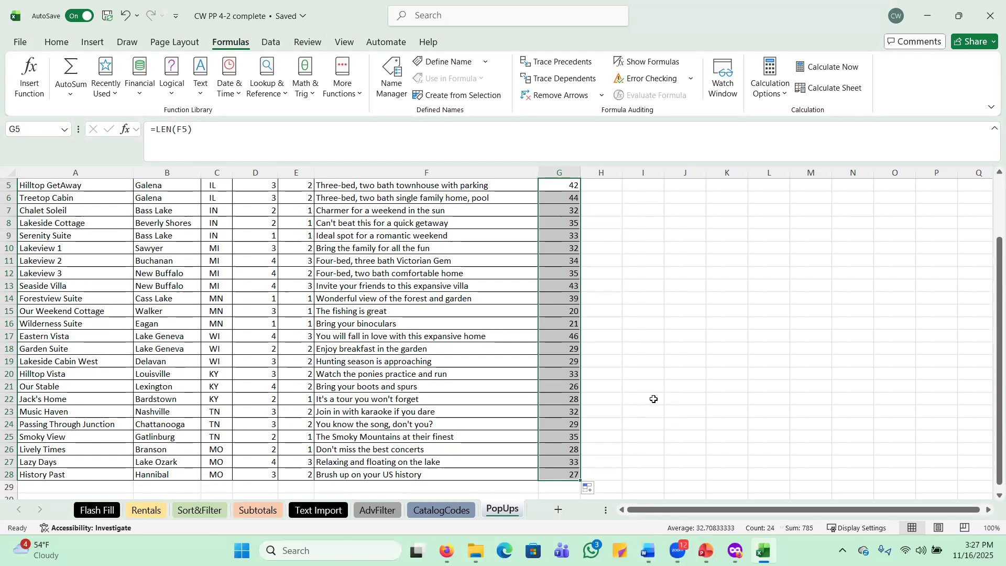
Go to the Rentals sheet and select cell A5 inside the rental table
left_click(142, 510)
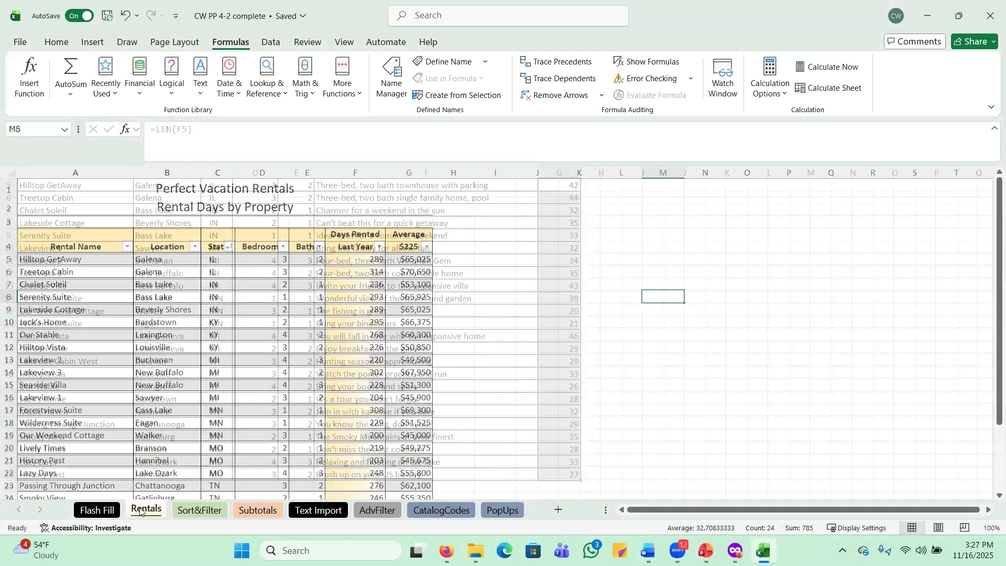
left_click(58, 260)
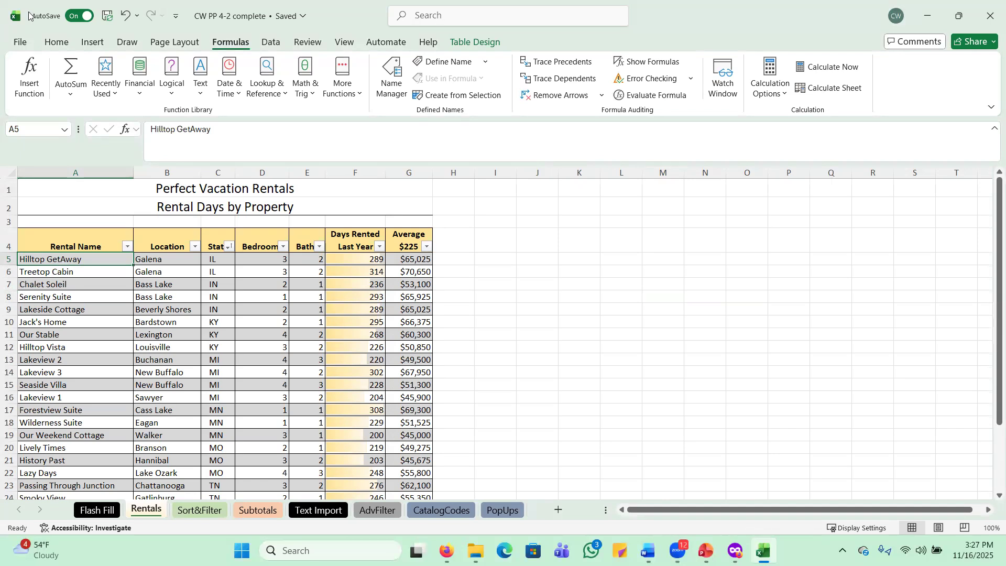
left_click(93, 44)
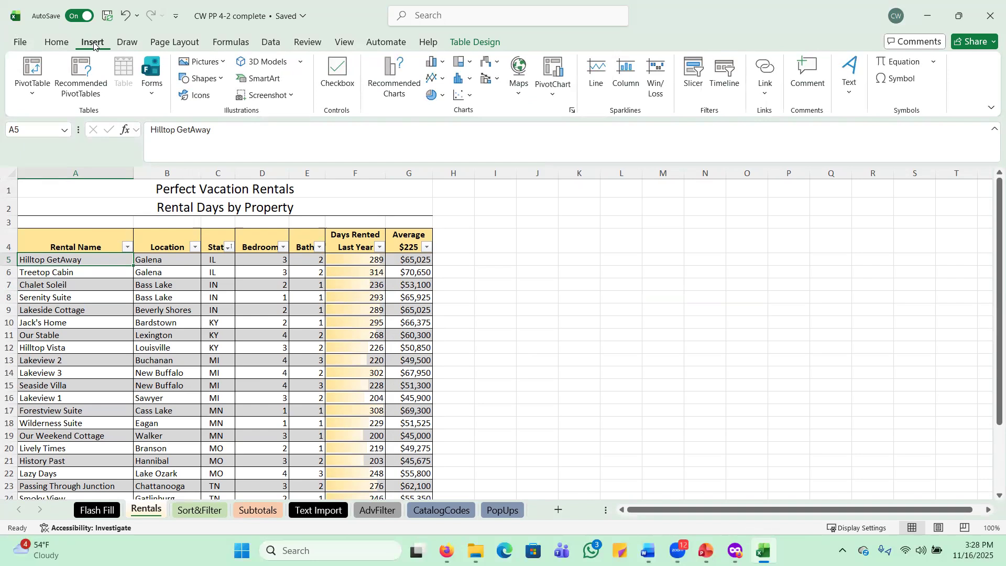
Insert the recommended 'Sum of Average $225 by State' PivotTable on a new sheet
left_click(83, 99)
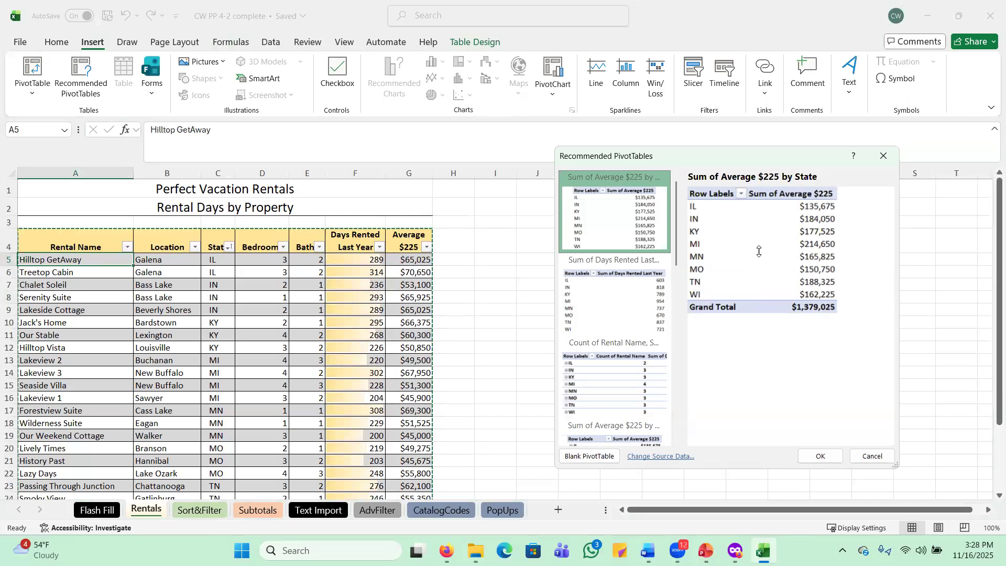
left_click(821, 457)
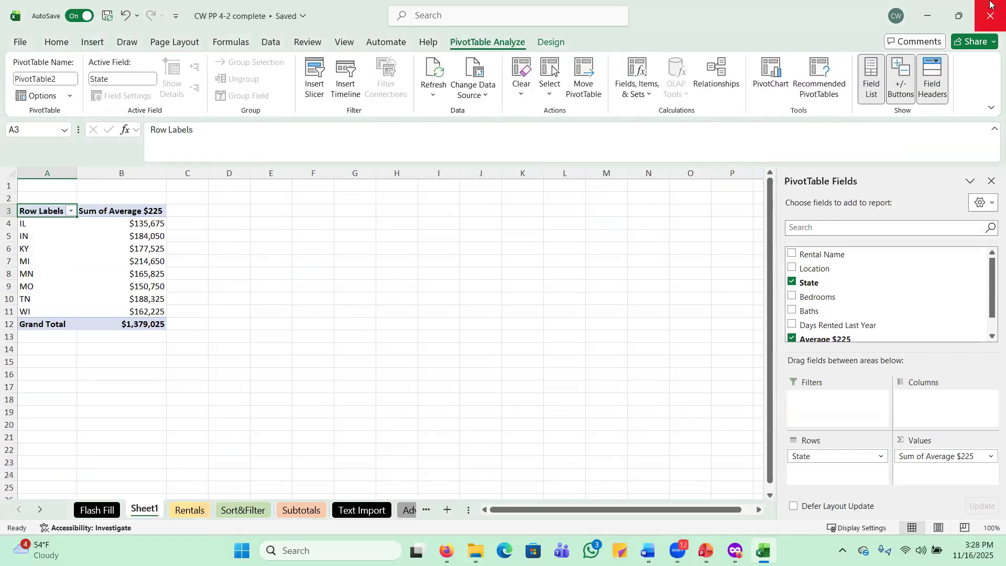
Rename the Sheet1 tab to 'PivotTable'
right_click(142, 512)
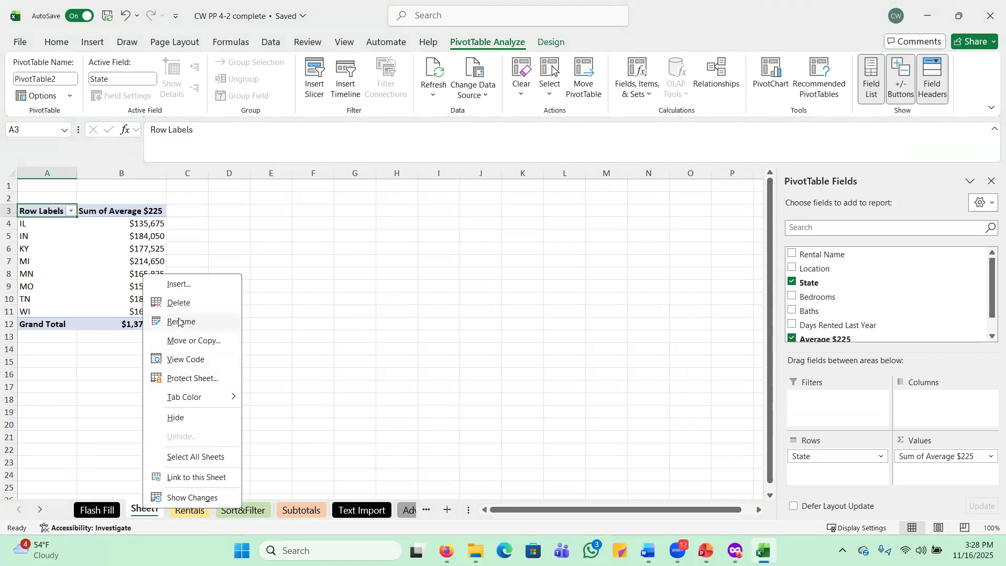
left_click(299, 342)
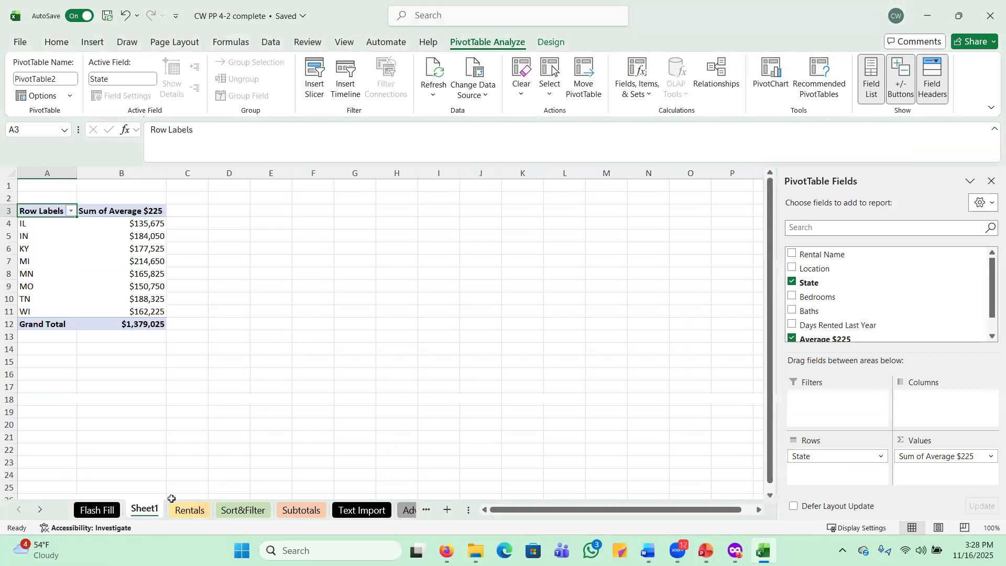
right_click(144, 513)
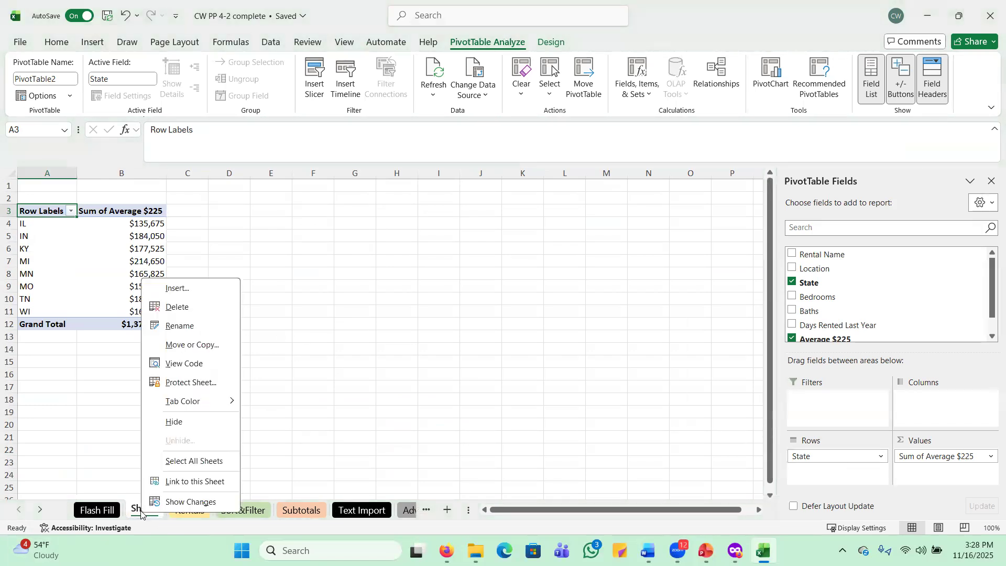
left_click(178, 326)
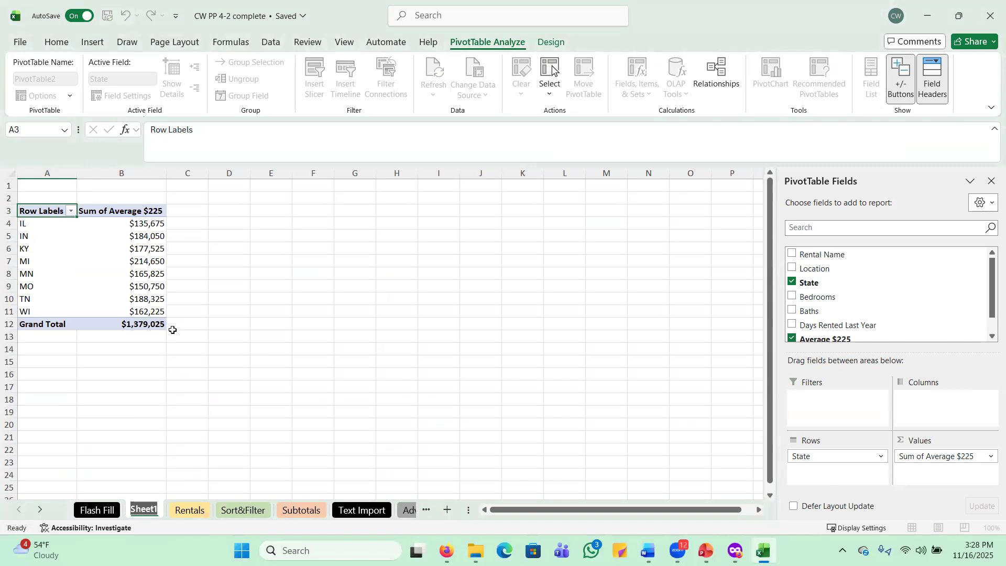
type("PivotTa")
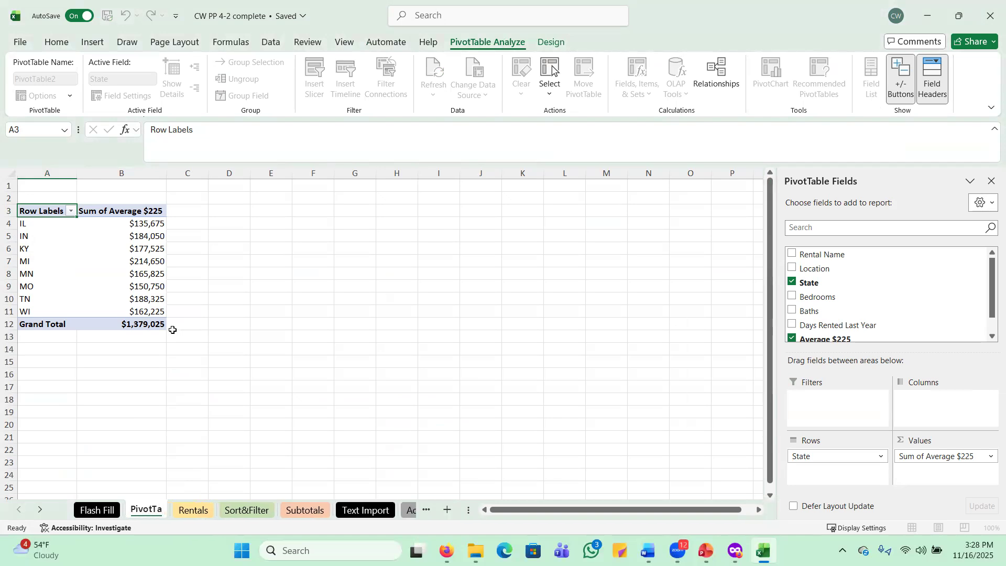
type("lle")
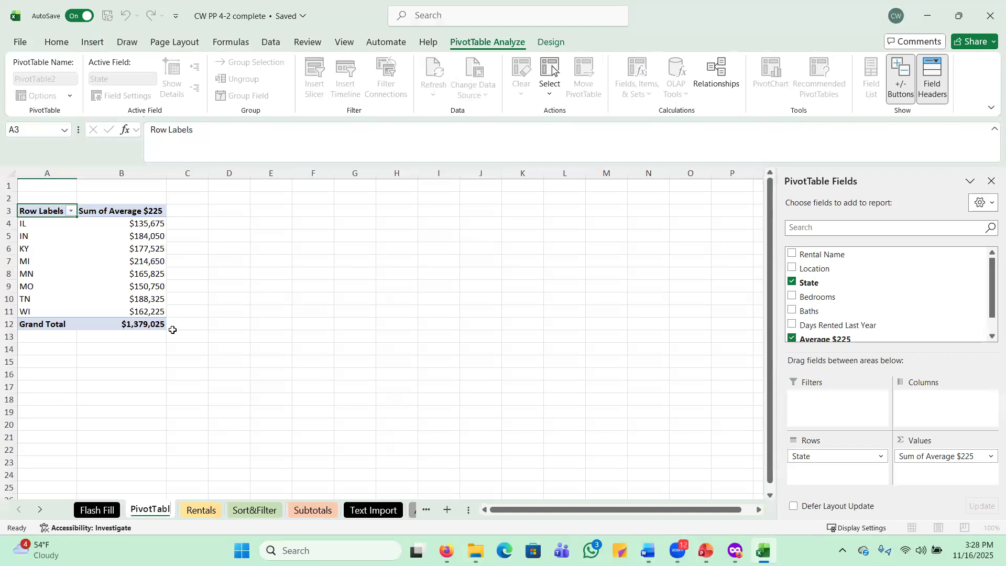
key("Return")
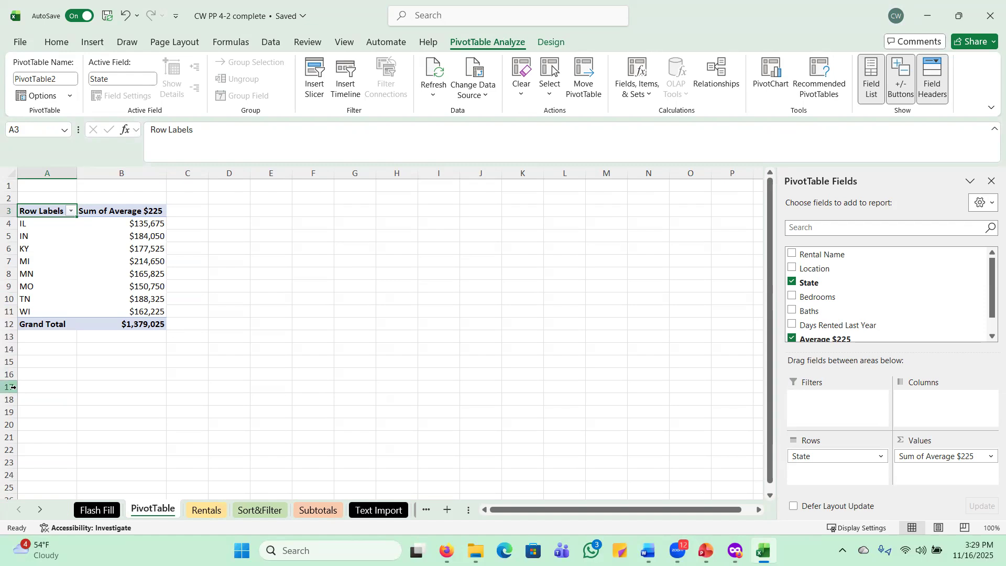
Add Sum of Days Rented Last Year to the PivotTable values beside Average $225
left_click(45, 264)
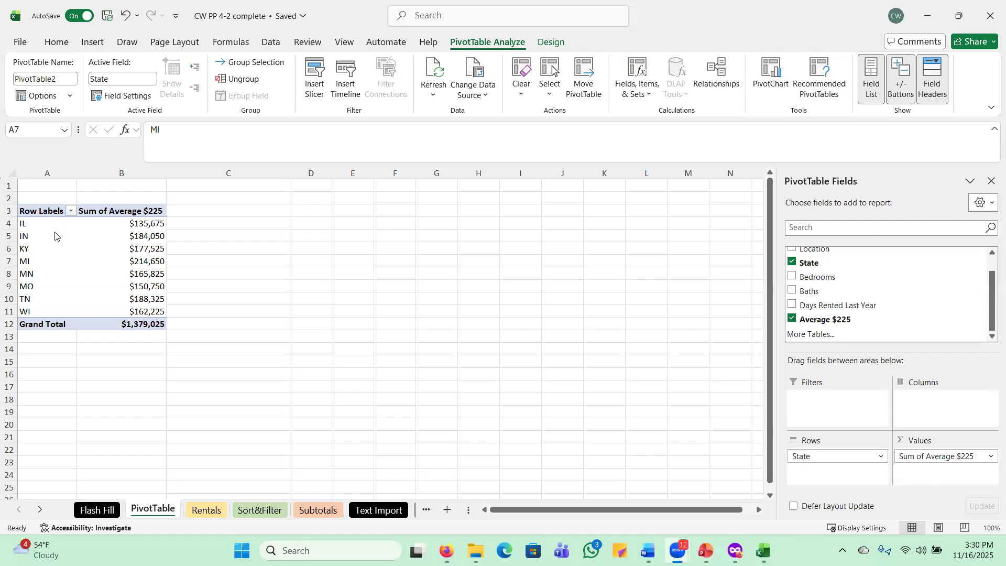
left_click(26, 261)
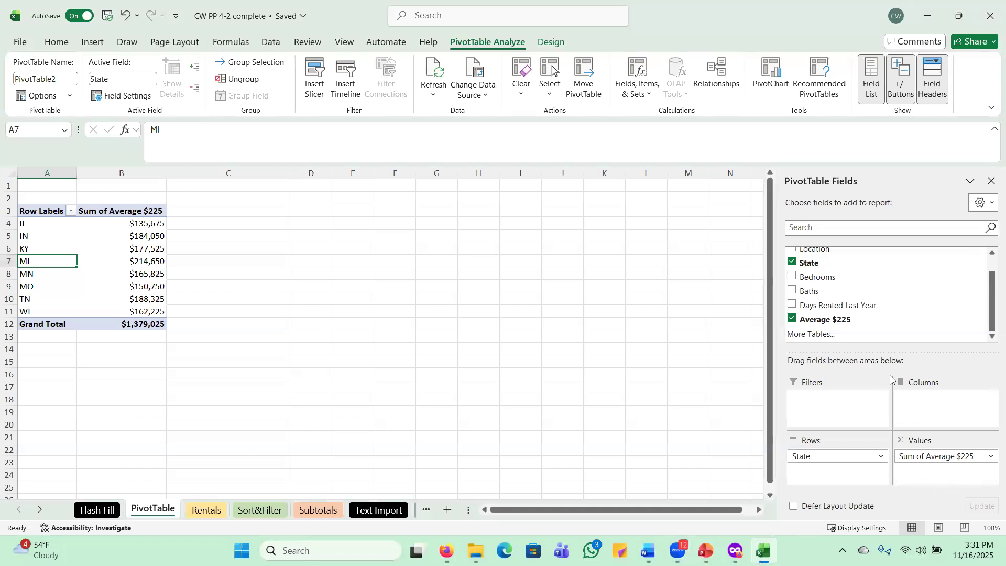
mouse_move(826, 305)
left_mouse_down()
mouse_move(851, 318)
mouse_move(928, 424)
mouse_move(953, 485)
left_mouse_up()
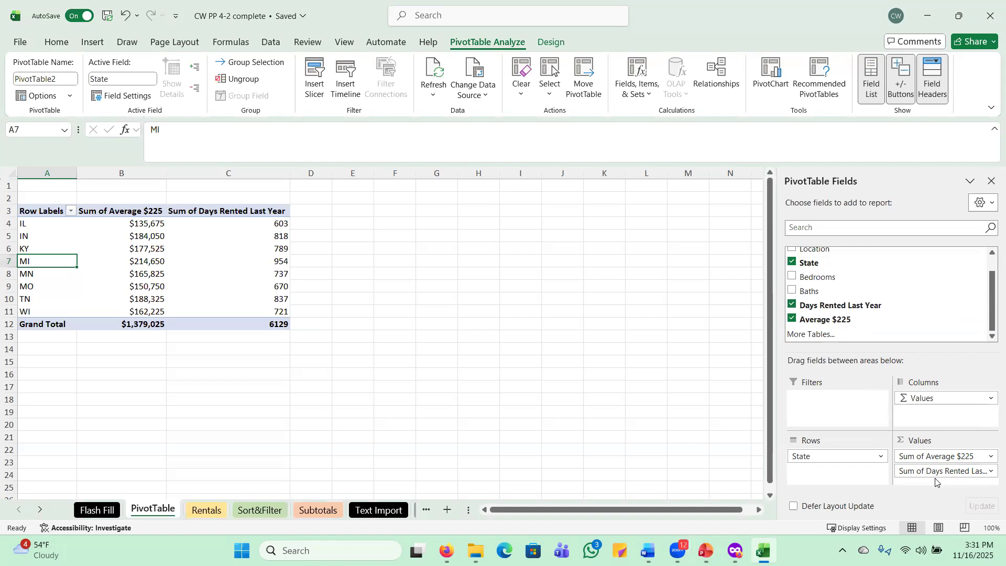
right_click(123, 214)
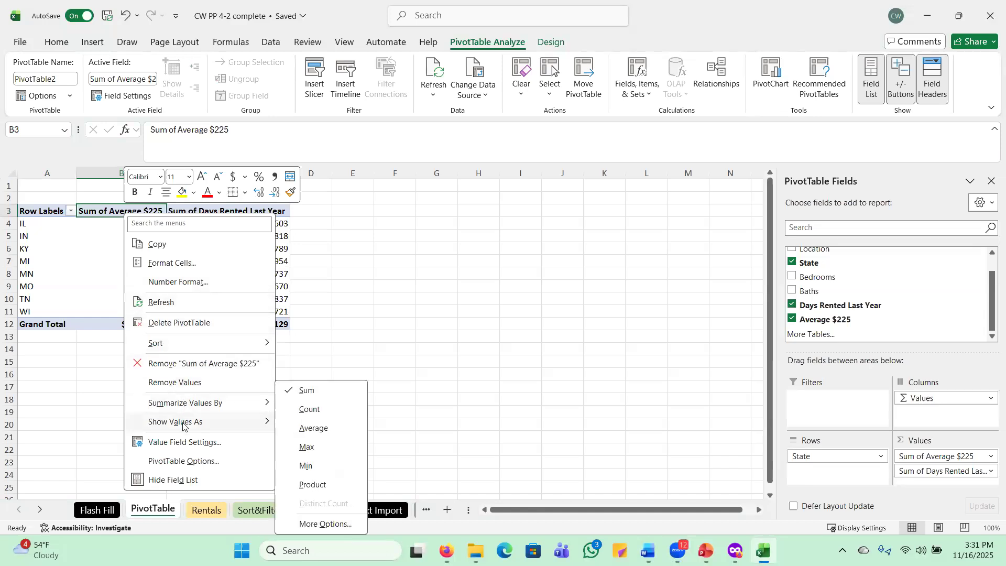
Format the Sum of Average $225 values as Currency with $ and 0 decimals, e.g. $1,379,025
left_click(184, 443)
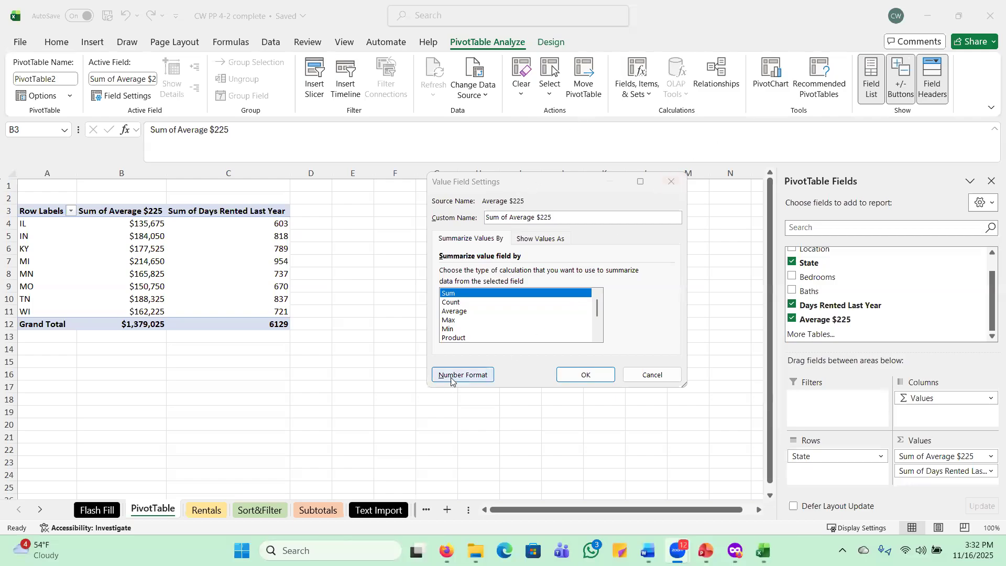
left_click(460, 375)
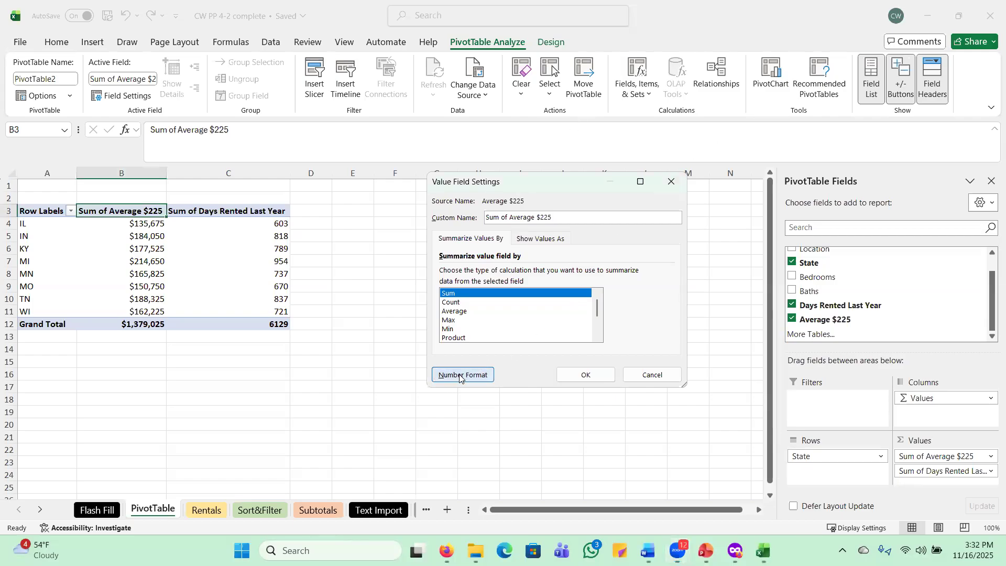
left_click(33, 283)
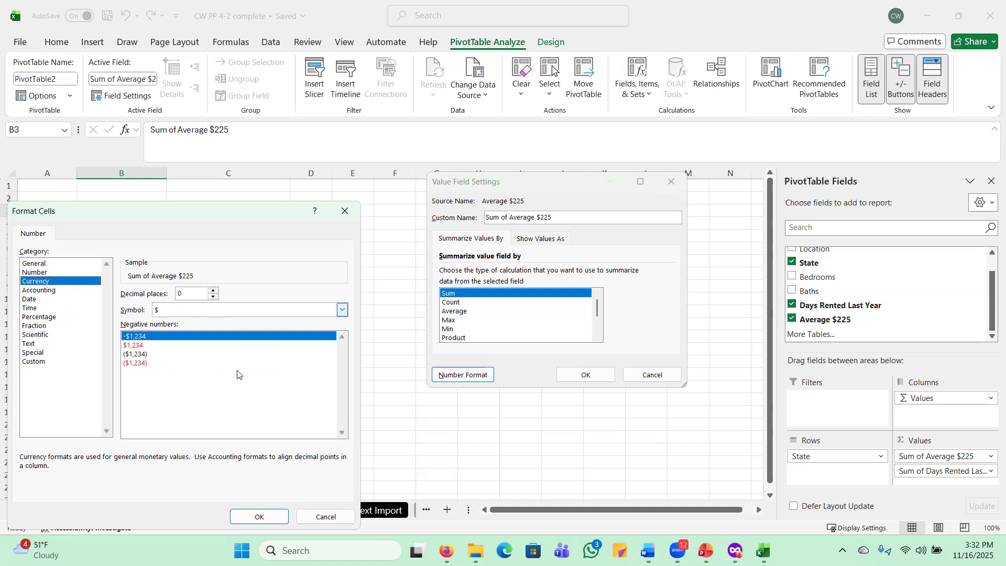
left_click(252, 517)
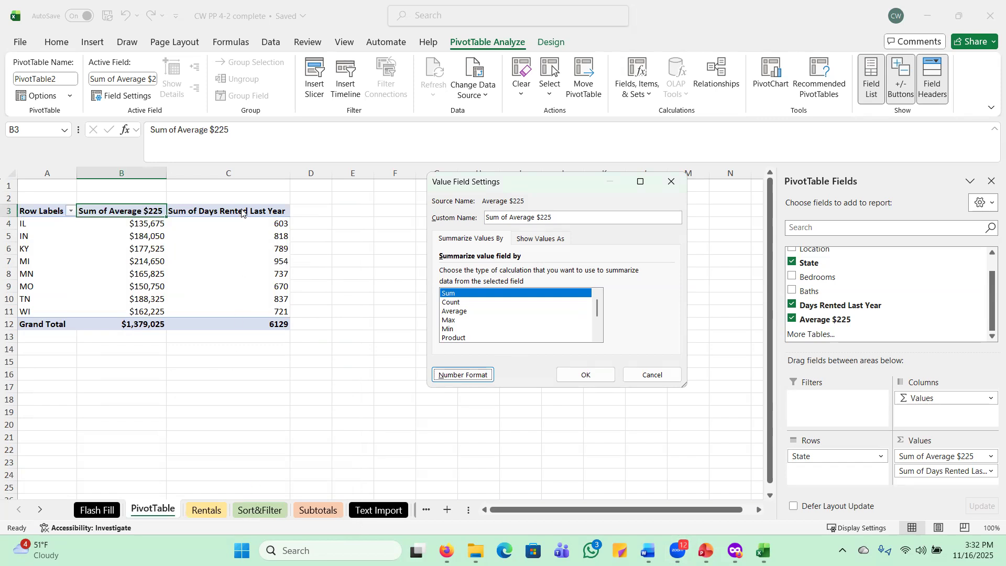
left_click(596, 383)
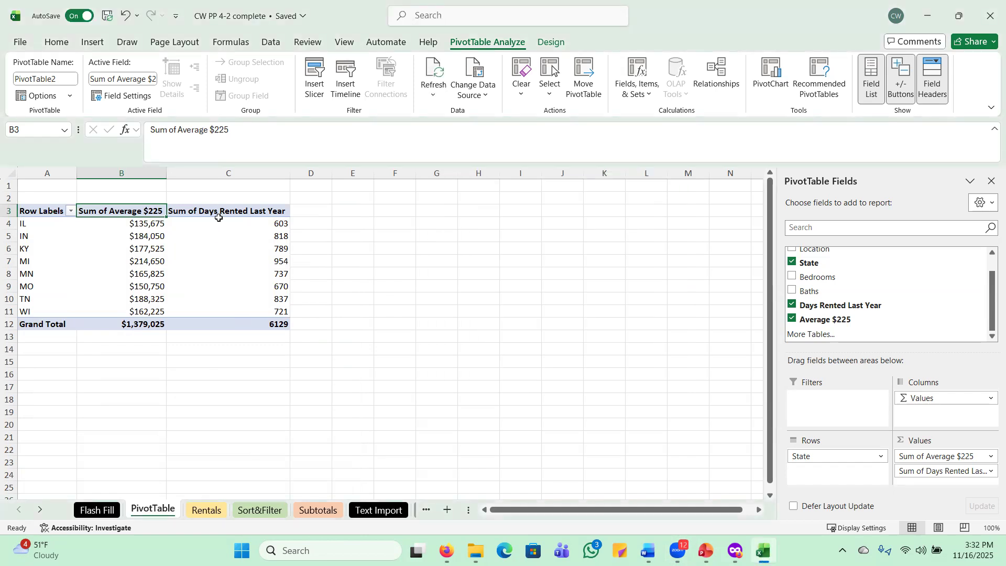
Format Days Rented Last Year values as Number with 0 decimals and a thousands separator (6,129)
right_click(220, 215)
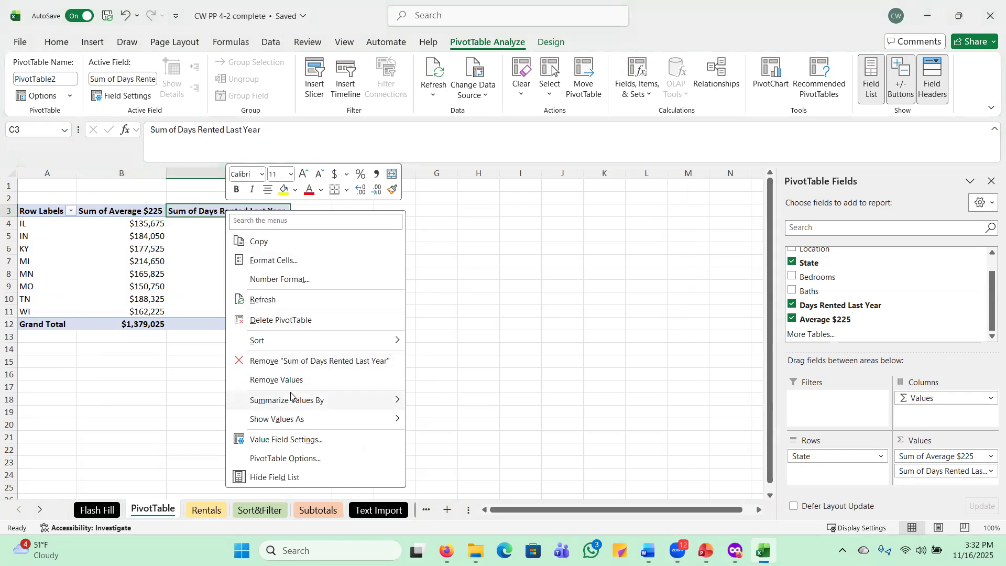
left_click(299, 440)
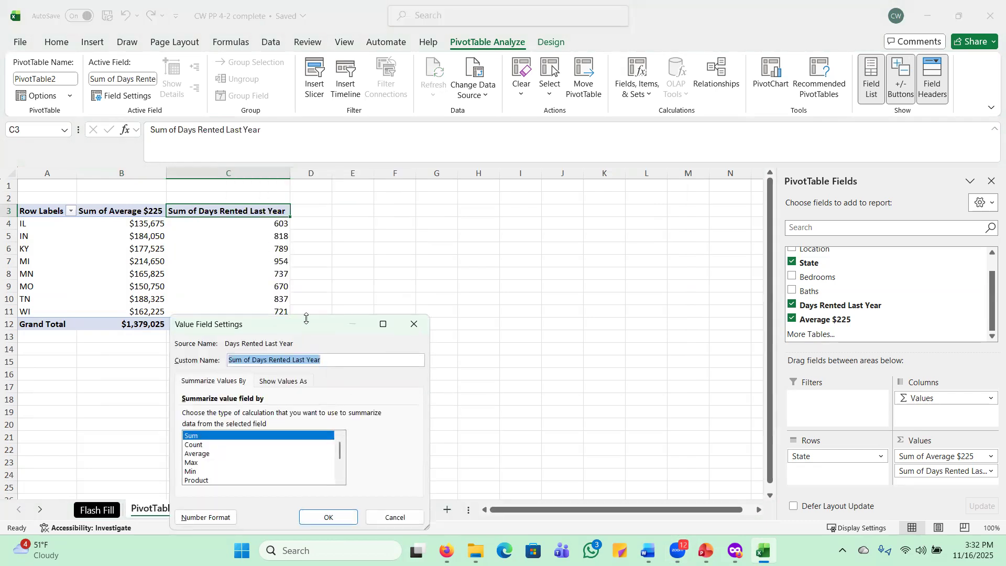
left_click_drag(321, 320, 508, 187)
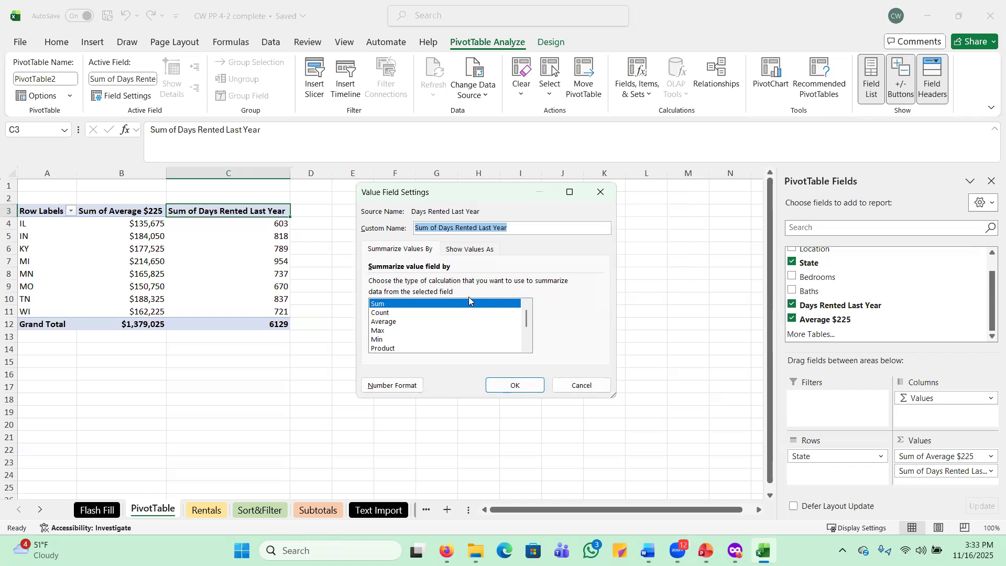
left_click(373, 389)
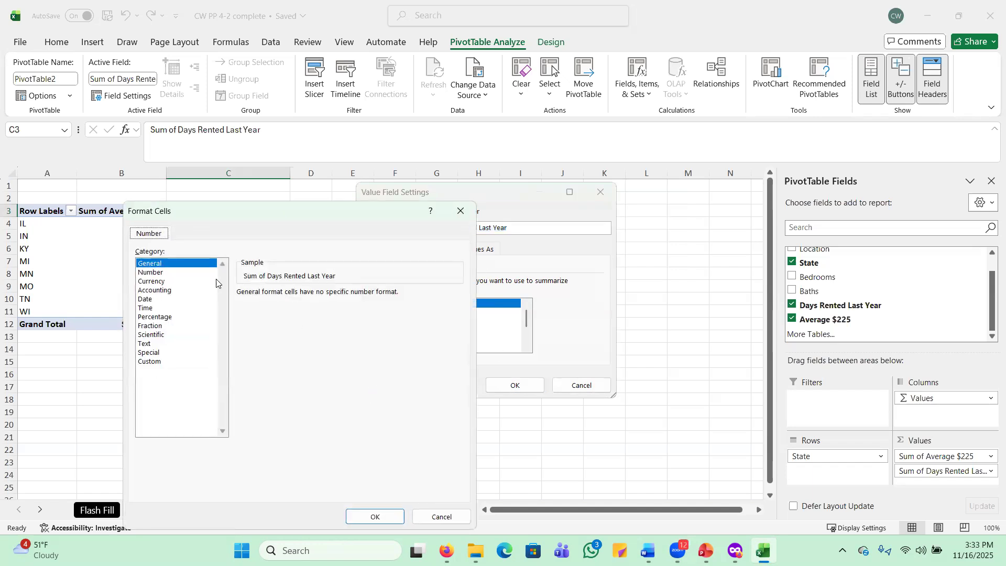
left_click(152, 273)
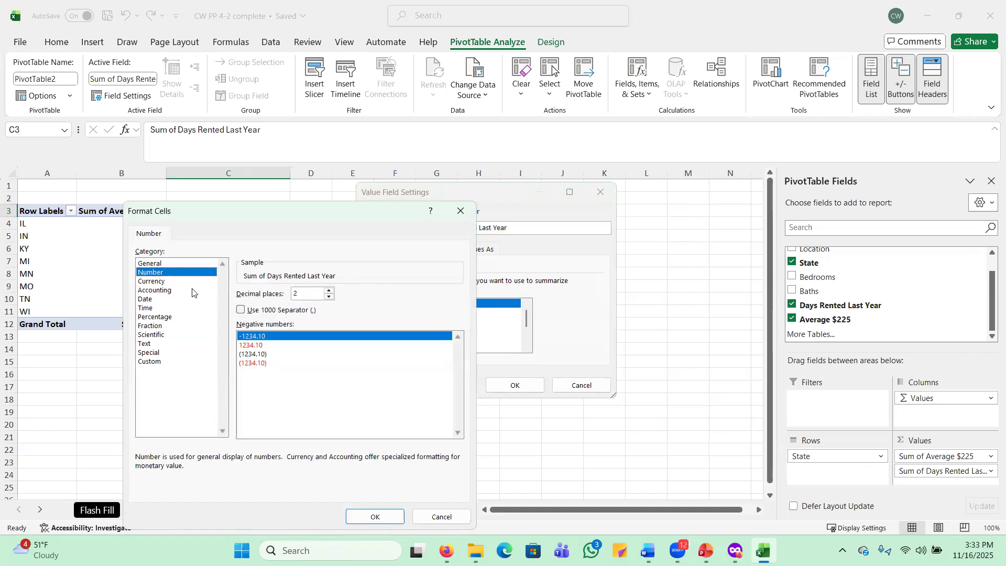
left_click(329, 297)
left_click(329, 296)
left_click(240, 310)
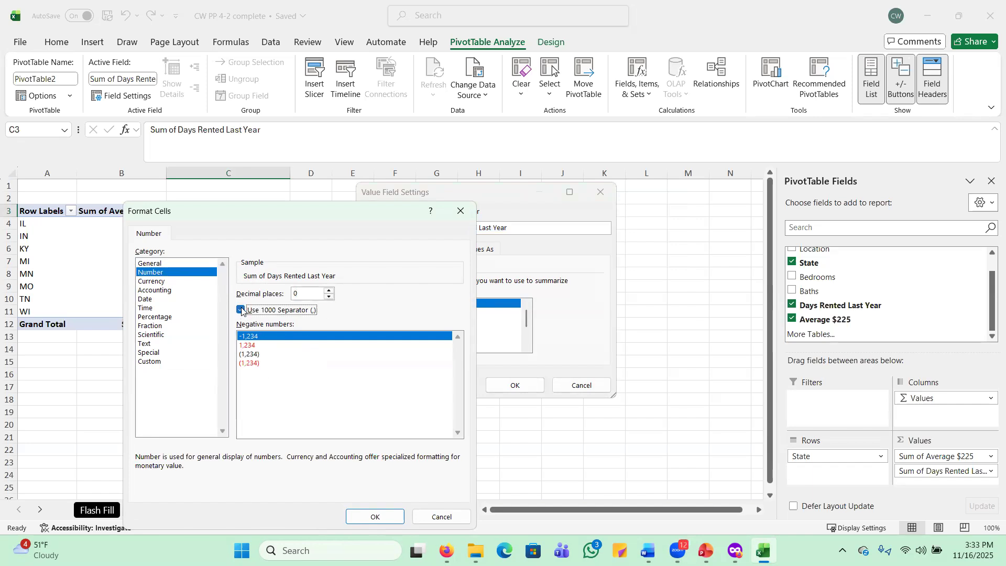
left_click(378, 516)
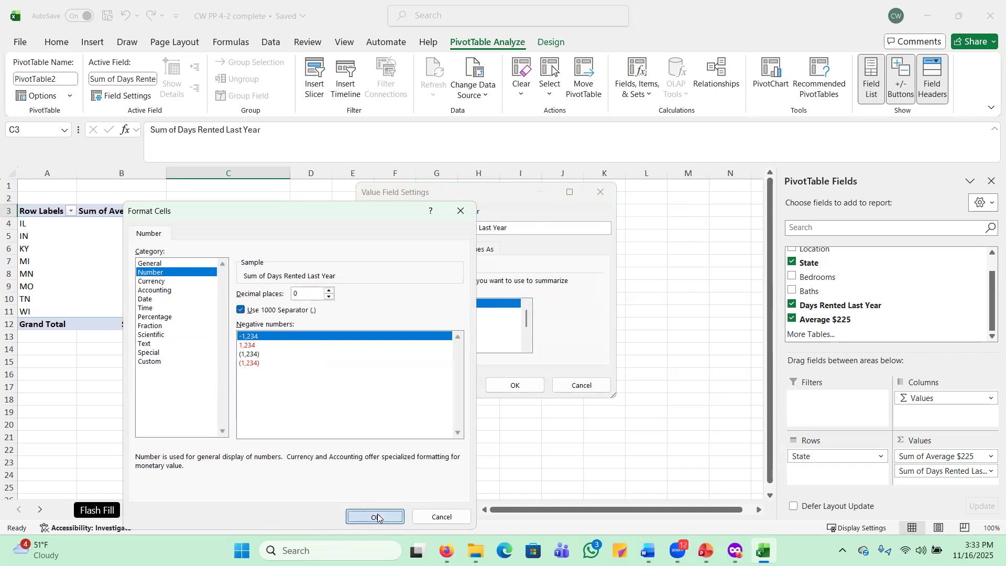
left_click(505, 390)
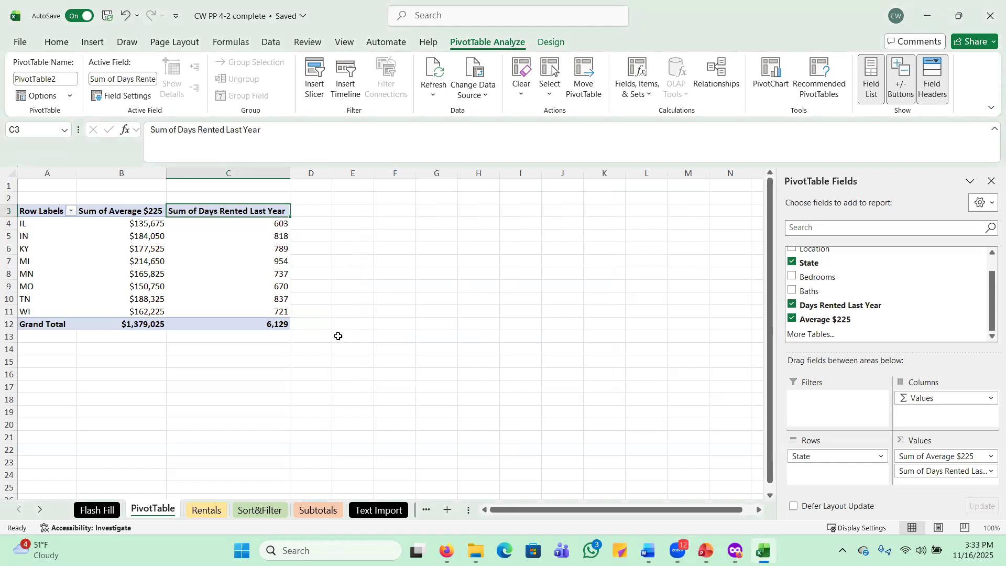
left_click(264, 323)
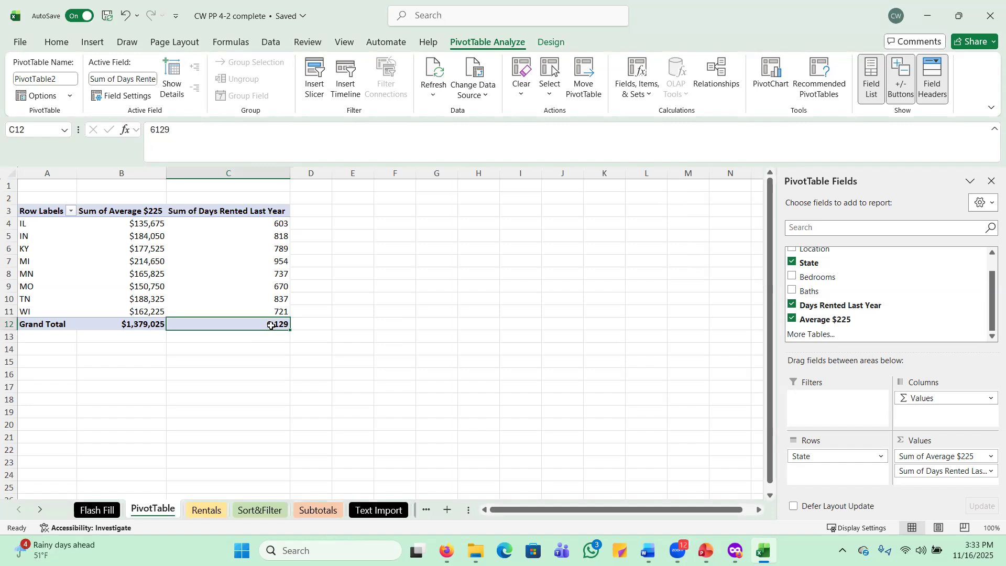
Rename the B3 and C3 value headers to 'Revenue' and 'Days Rented', then select columns A–C
left_click(123, 215)
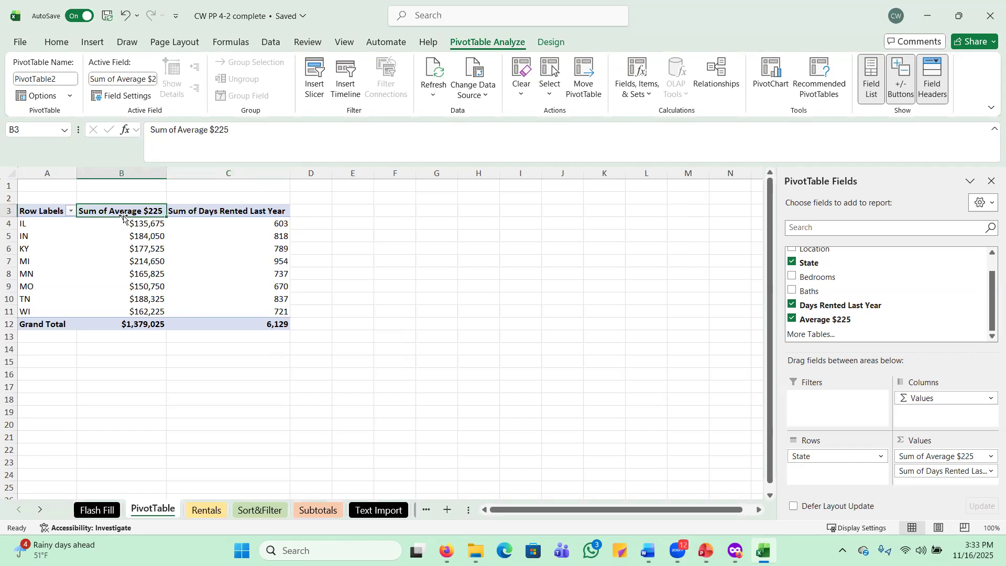
type("Revenue")
key("Return")
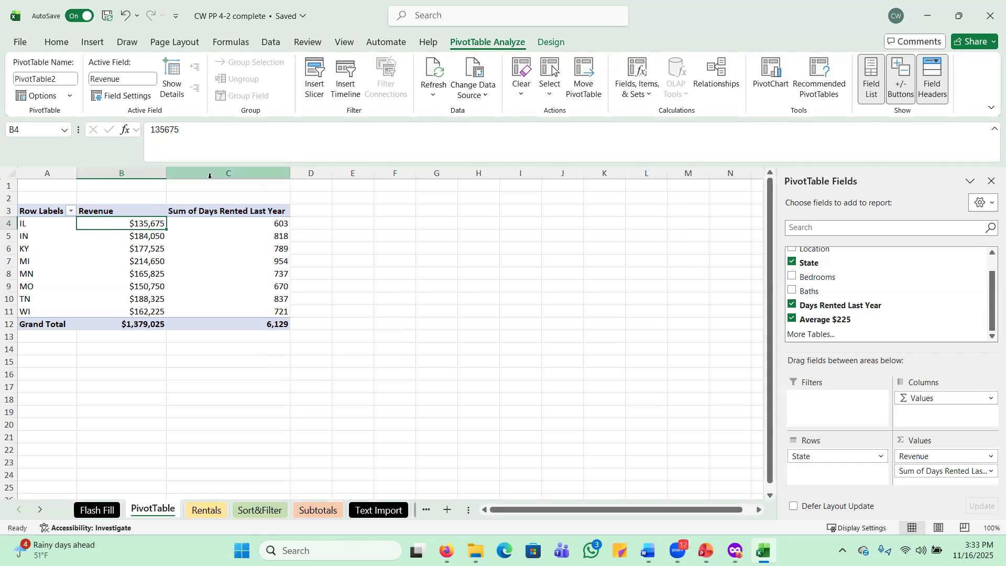
left_click(219, 213)
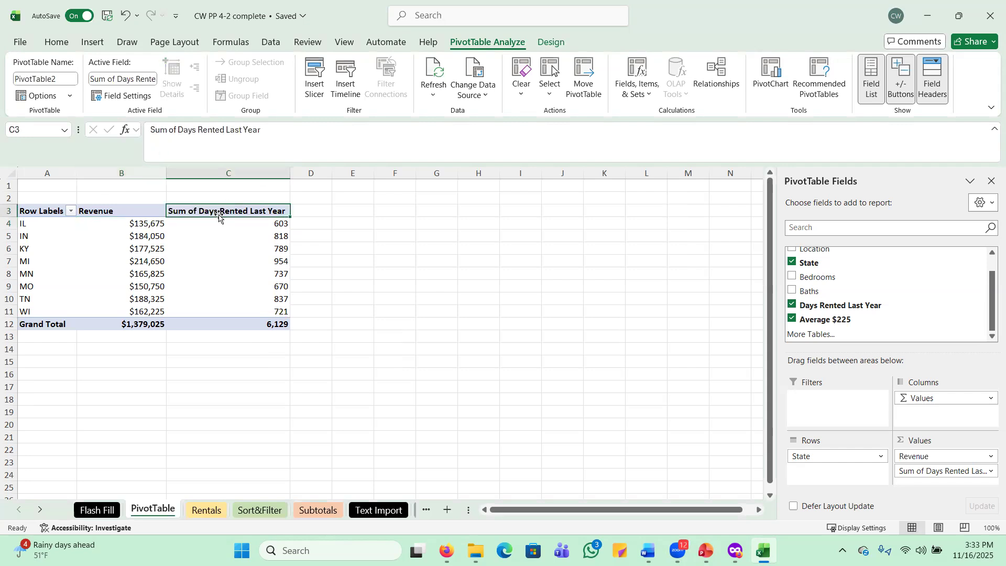
type("Days")
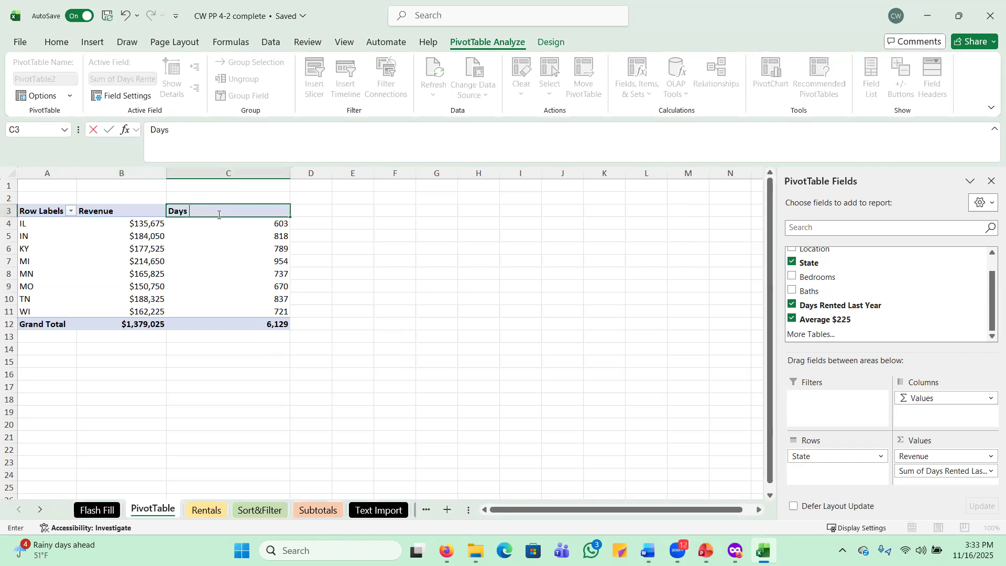
type(" Rented")
key("Return")
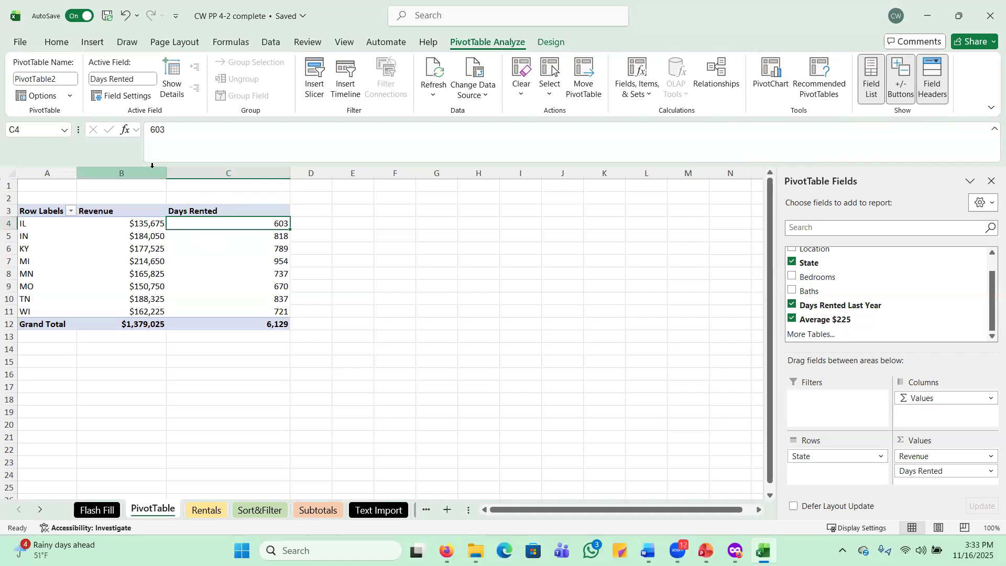
left_click_drag(64, 172, 229, 173)
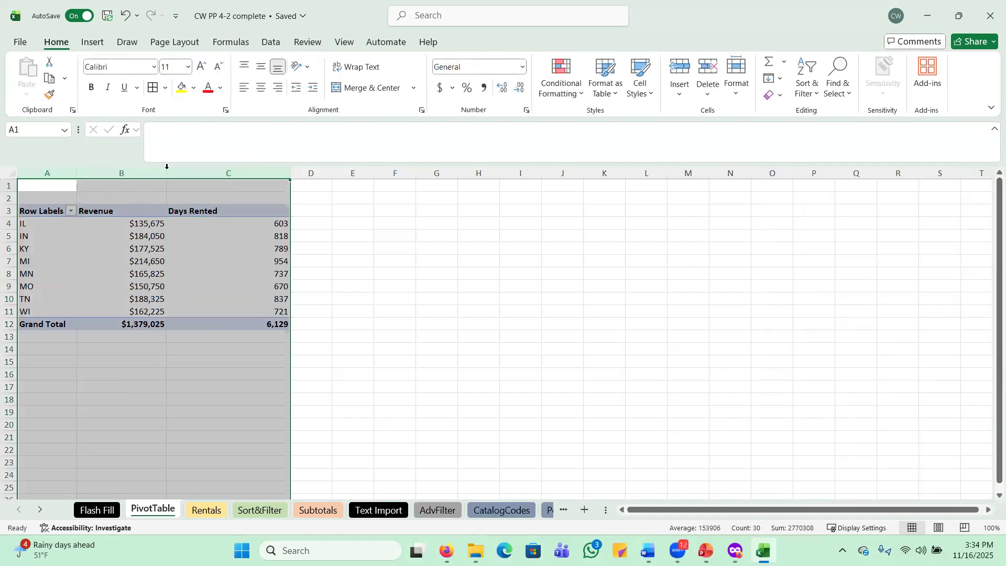
AutoFit columns A through C to the pivot table contents and reselect the pivot table
double_click(166, 167)
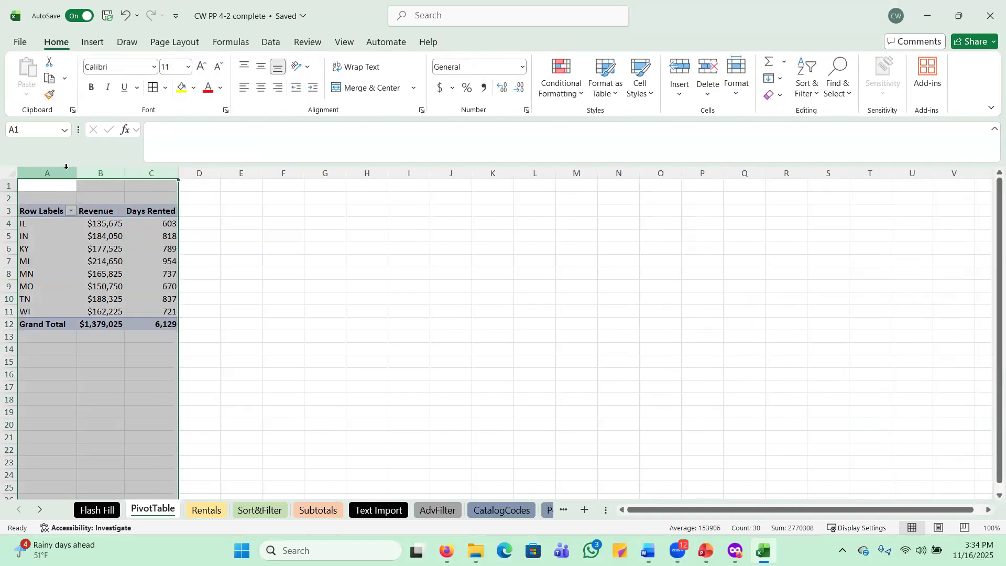
left_click(231, 221)
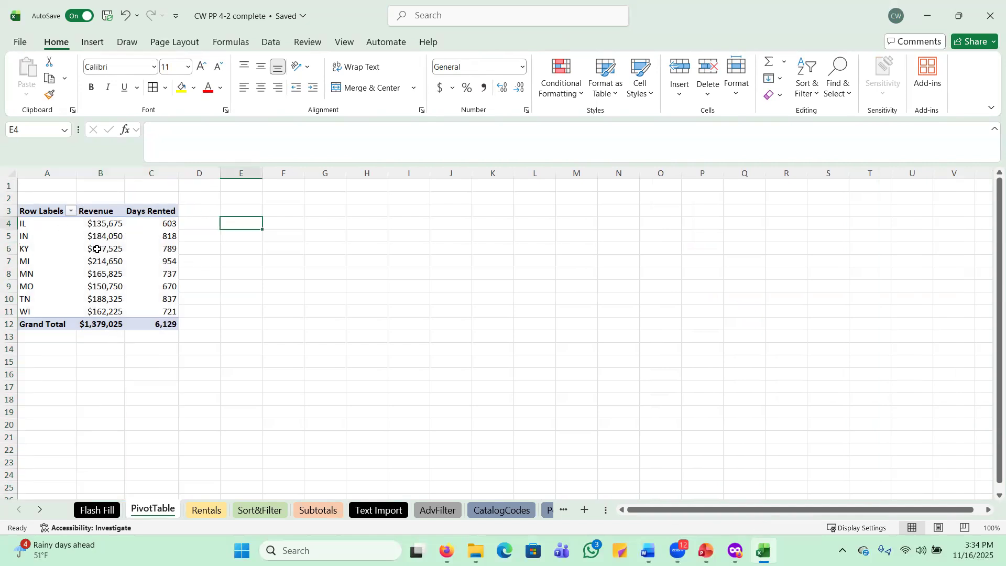
mouse_move(93, 249)
left_click(42, 210)
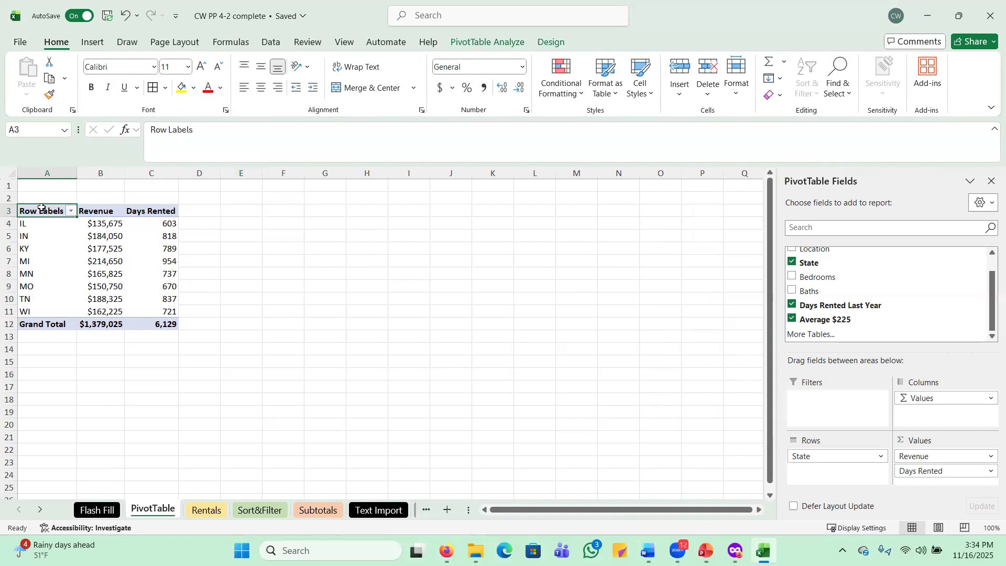
Apply the White, Pivot Style Light 22 style from the PivotTable Styles gallery
left_click(553, 46)
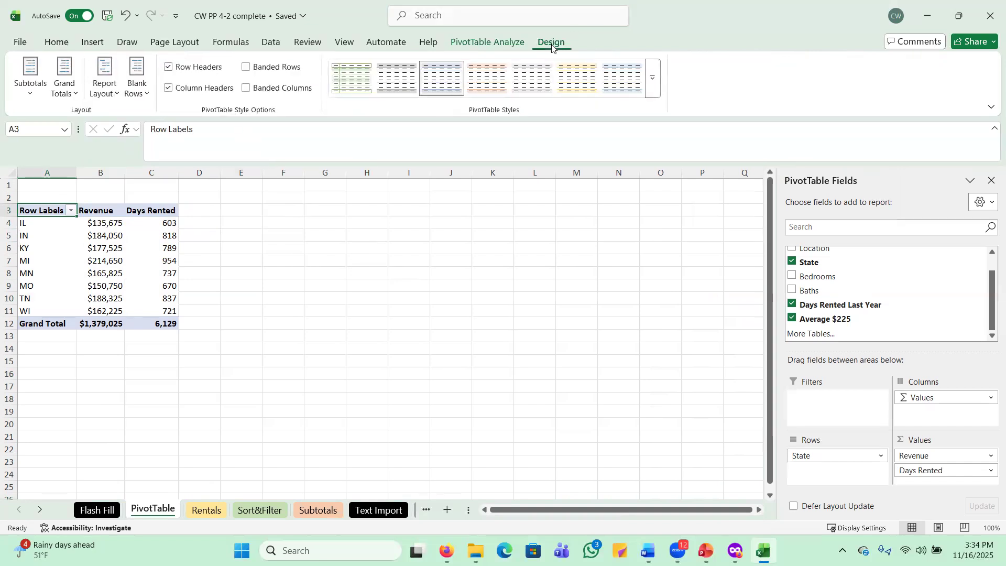
left_click(653, 84)
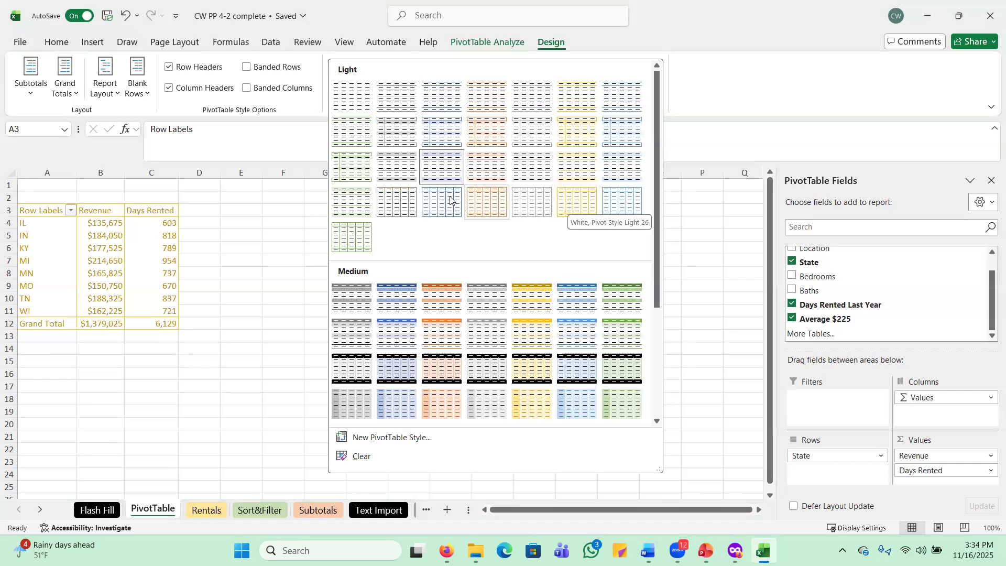
left_click(393, 204)
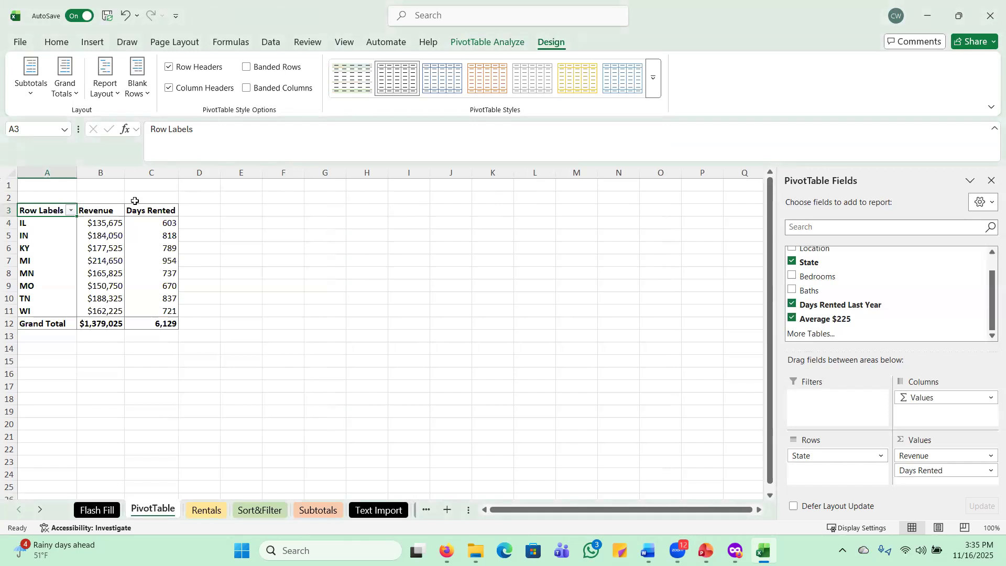
Apply All Borders to the state rows A4:C11, IL through WI
left_click(26, 223)
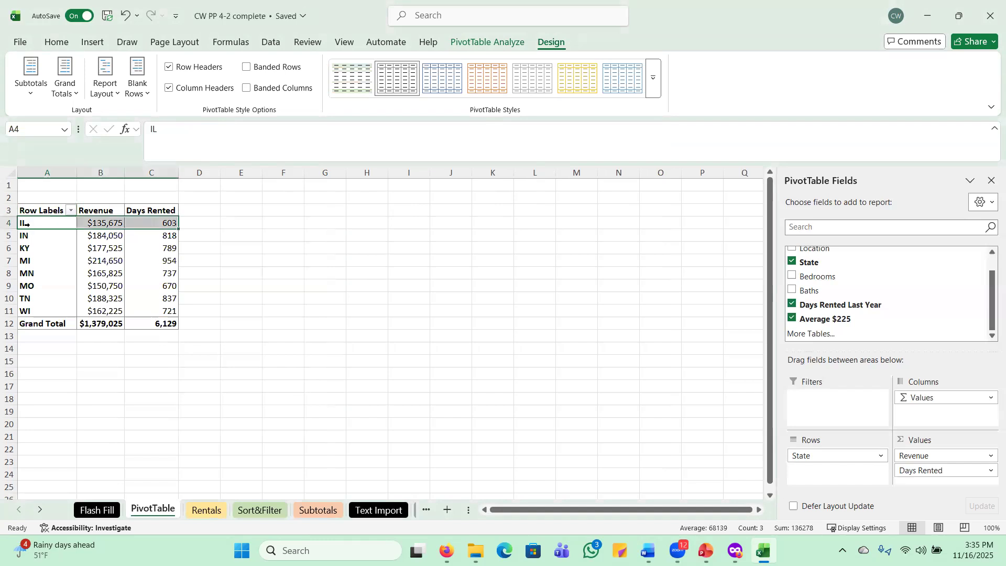
left_click_drag(26, 224, 31, 310)
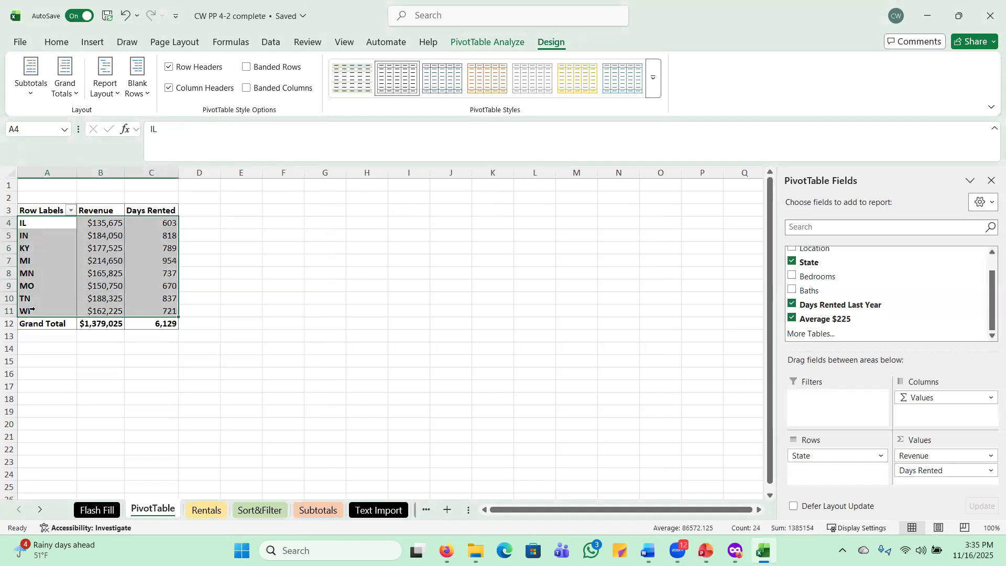
left_click(65, 42)
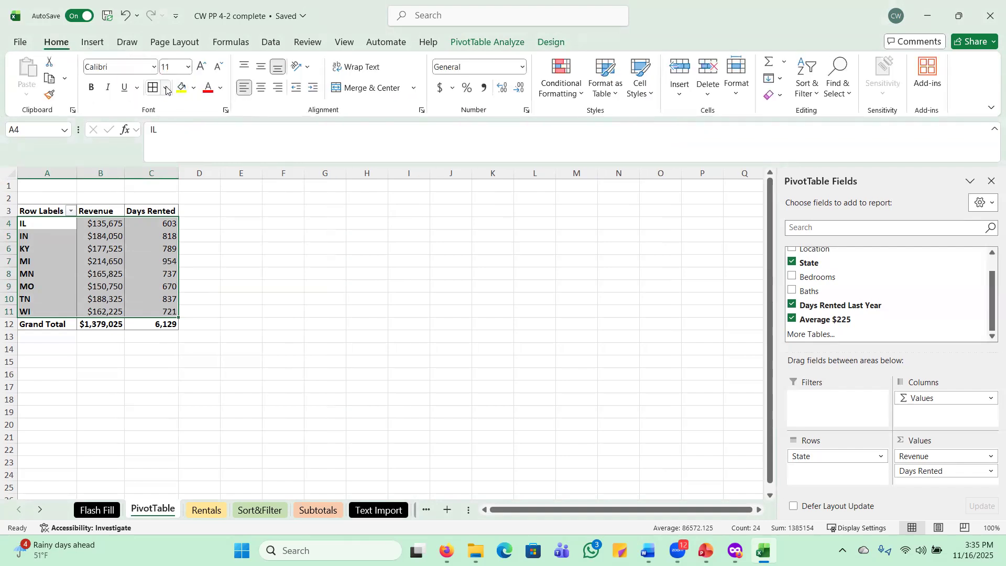
left_click(166, 89)
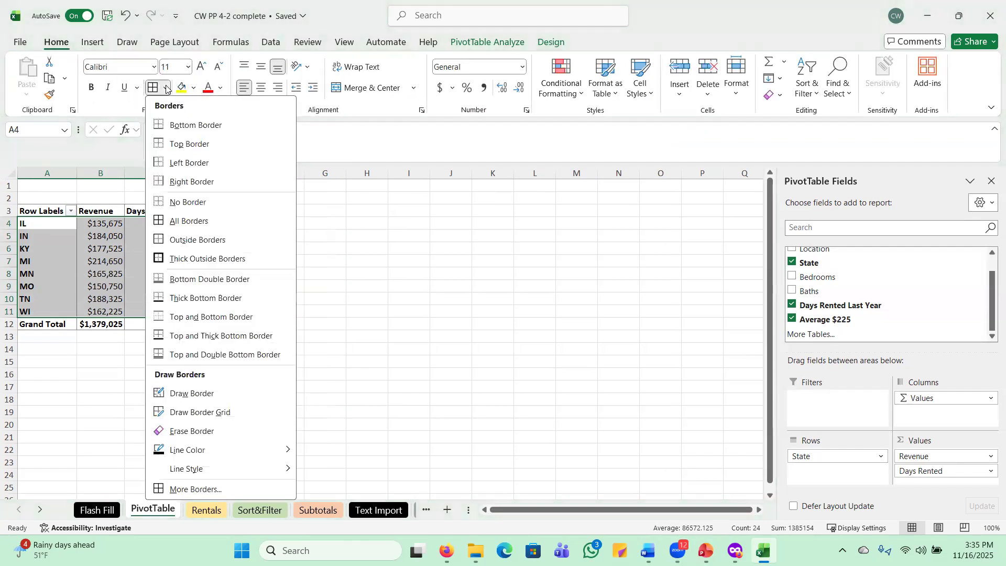
left_click(189, 220)
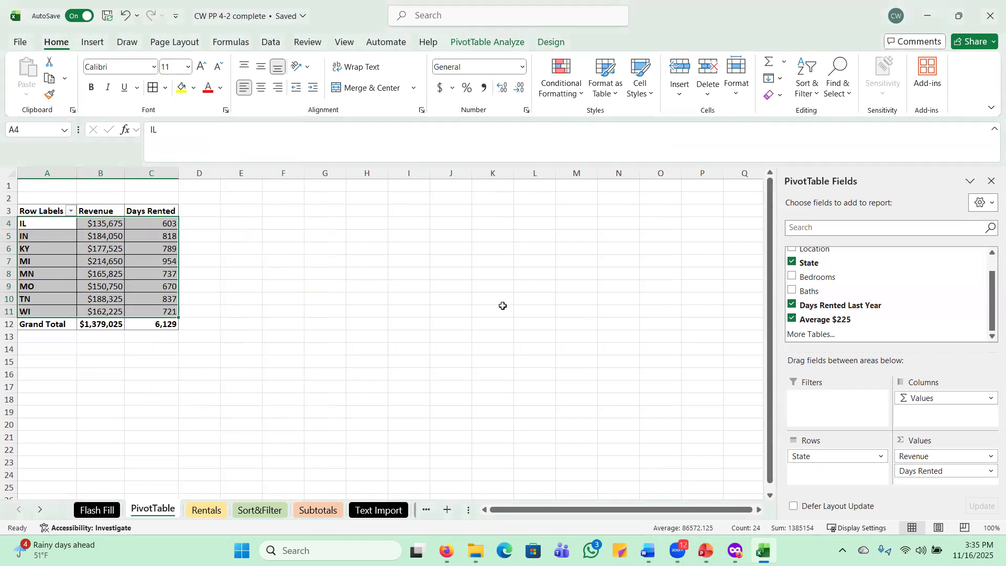
left_click(501, 307)
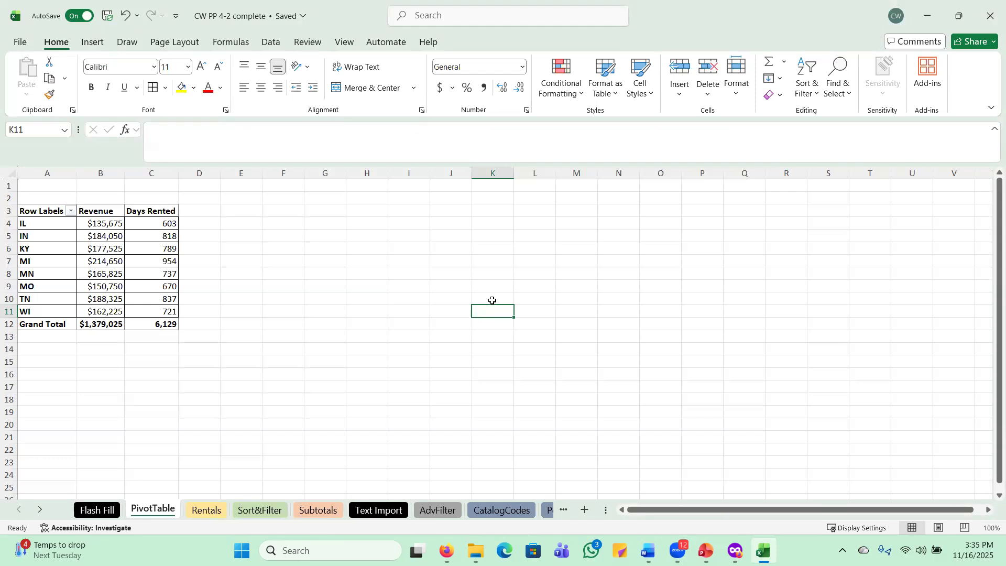
Duplicate the PivotTable sheet via Move or Copy with Create a copy, producing 'PivotTable (2)'
right_click(159, 514)
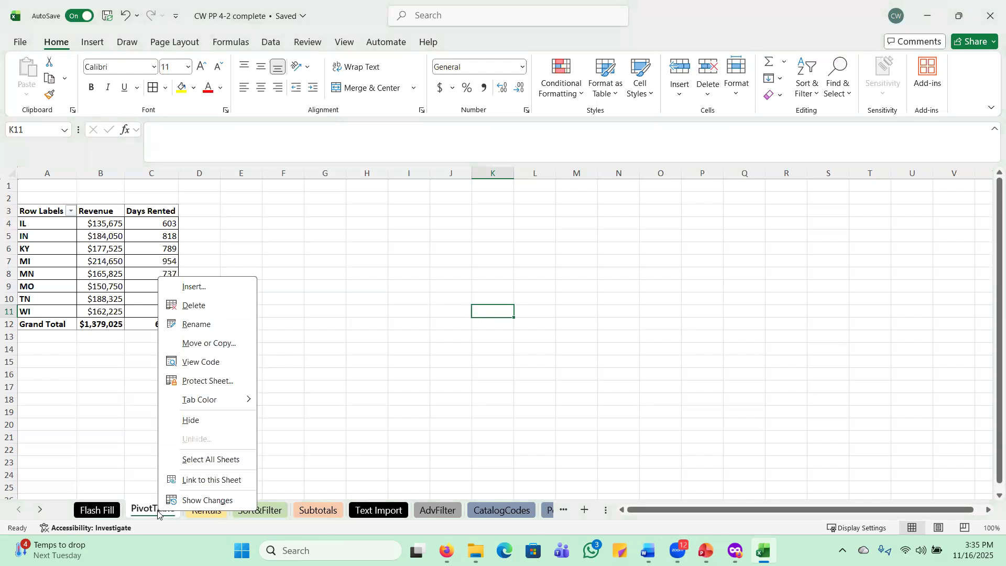
left_click(140, 453)
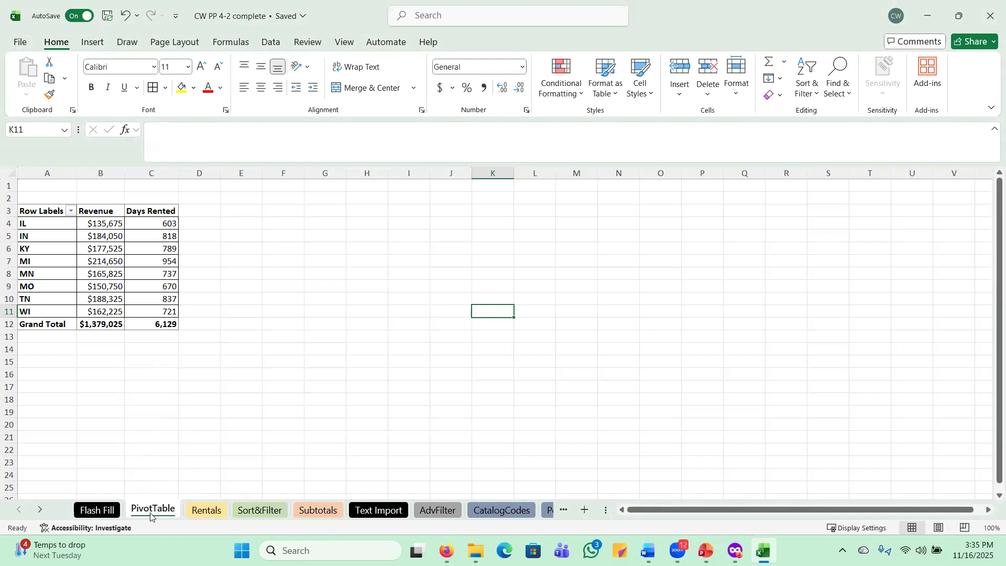
right_click(151, 511)
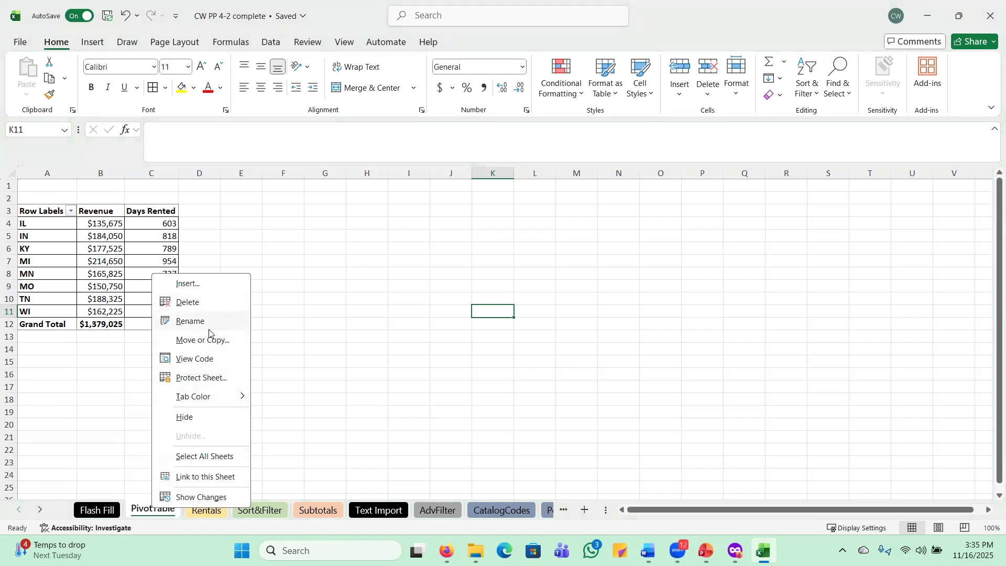
left_click(203, 340)
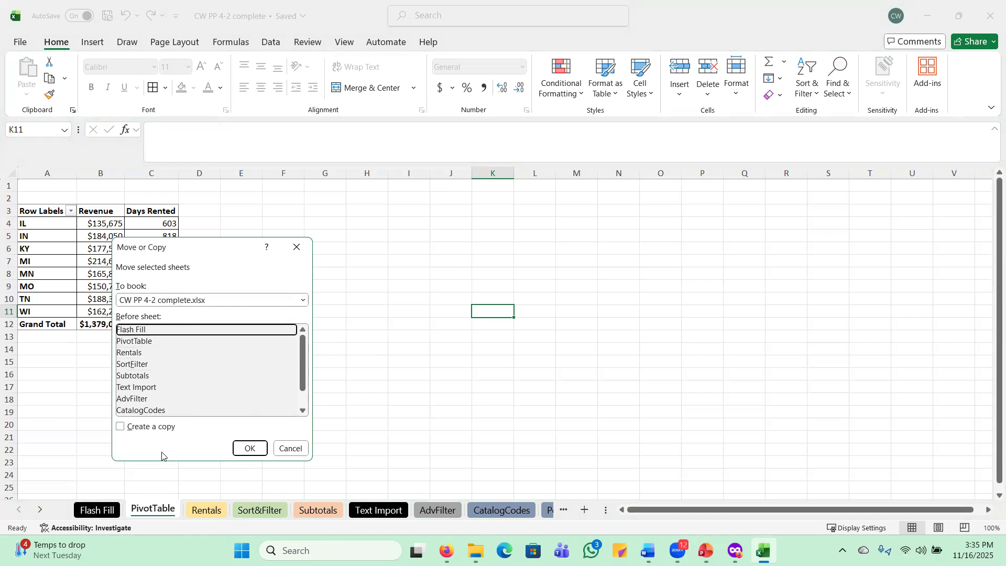
left_click(120, 428)
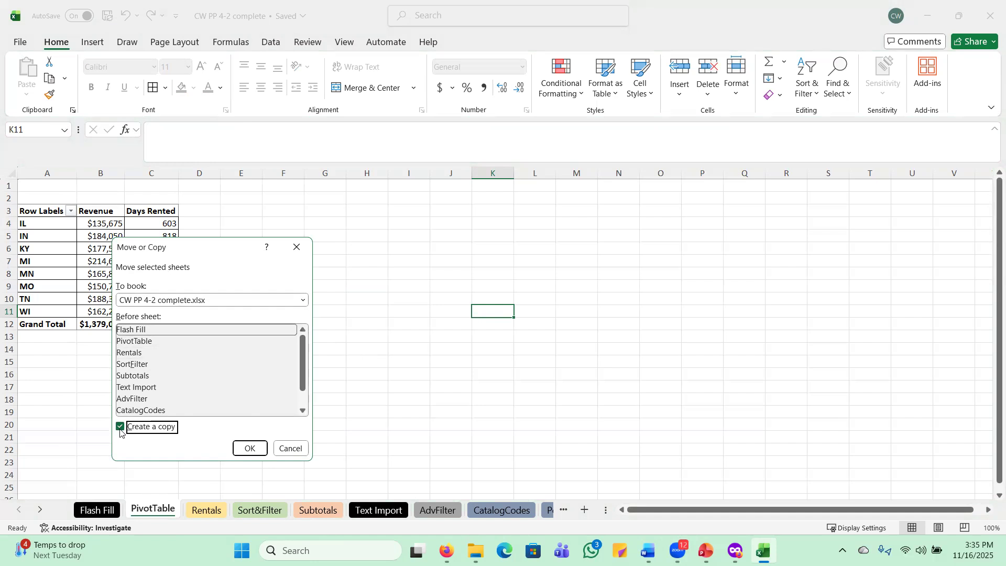
left_click(250, 448)
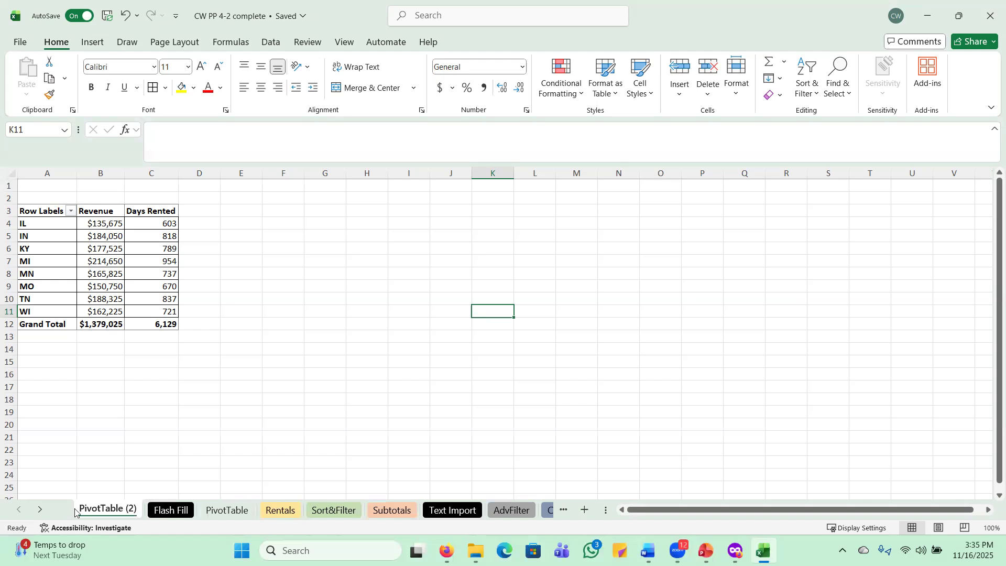
left_click(40, 510)
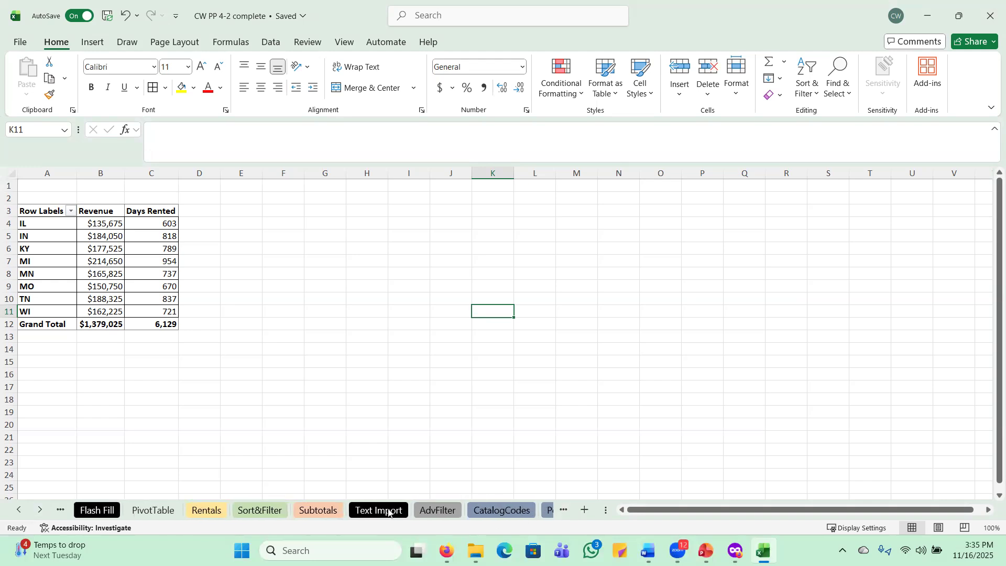
left_click(41, 511)
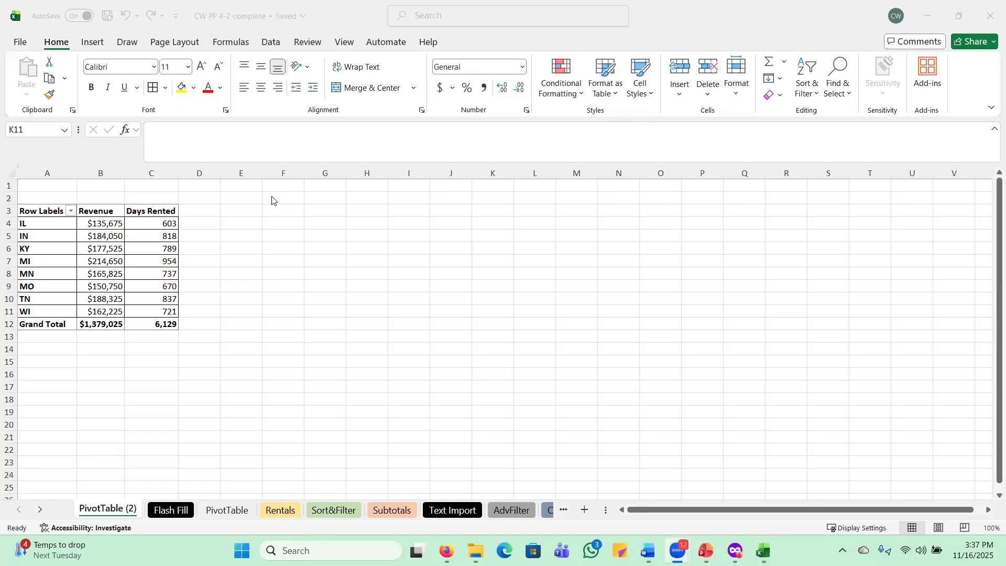
On PivotTable (2), remove Days Rented from Values, leaving Revenue by state totalling $1,379,025
left_click(111, 509)
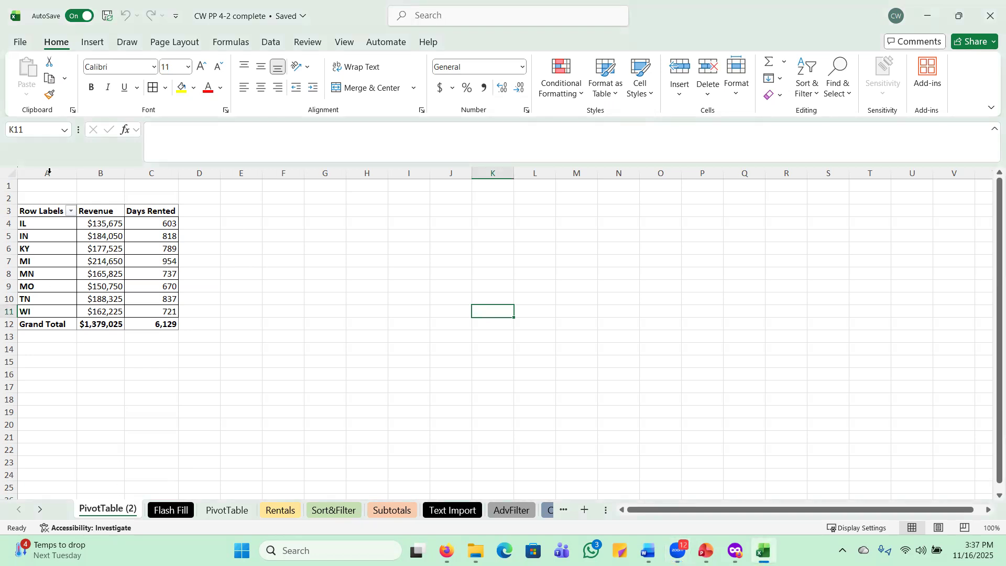
left_click(41, 212)
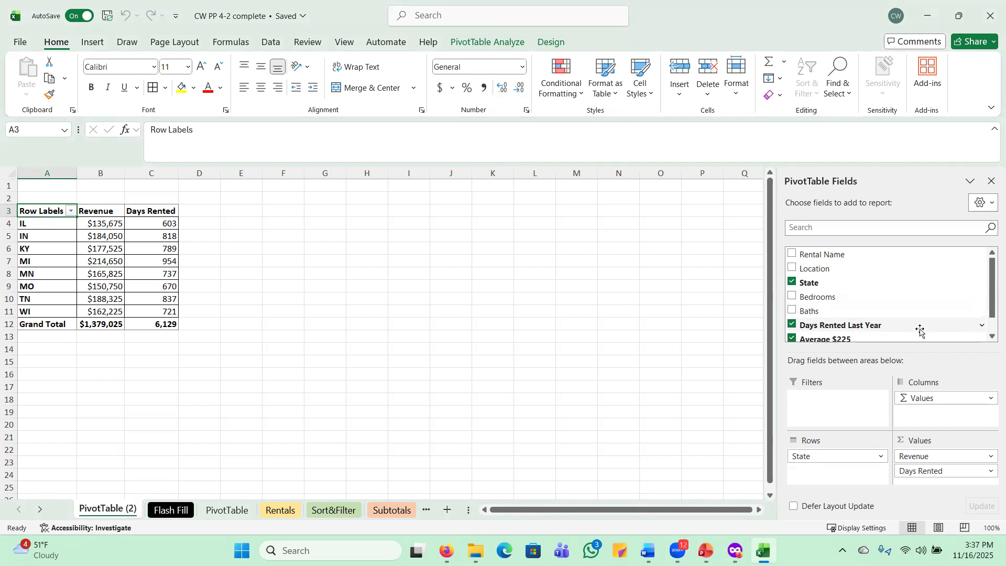
left_click_drag(941, 451, 283, 273)
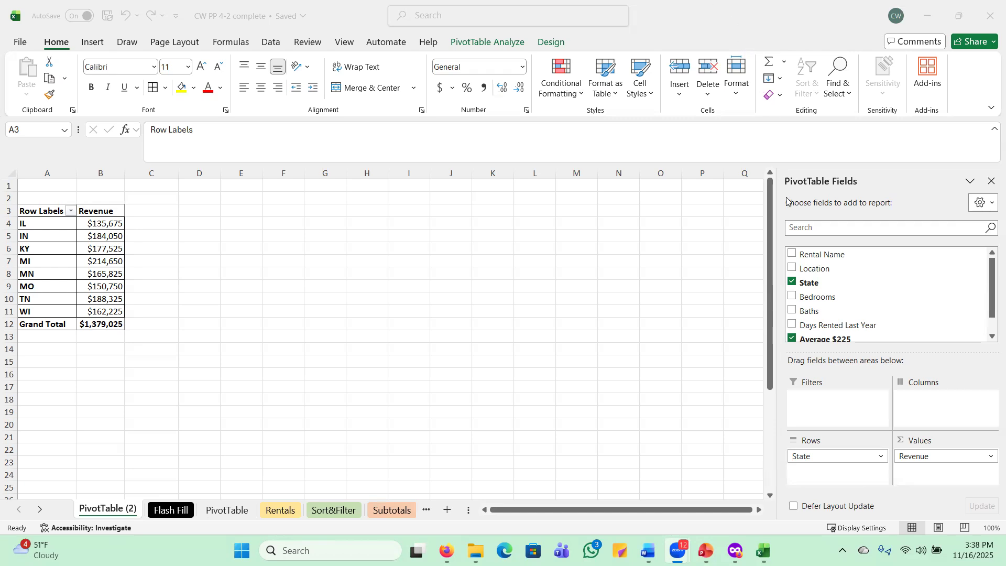
Add Rental Name under State in Rows so each rental's revenue lists beneath its state
left_click(793, 256)
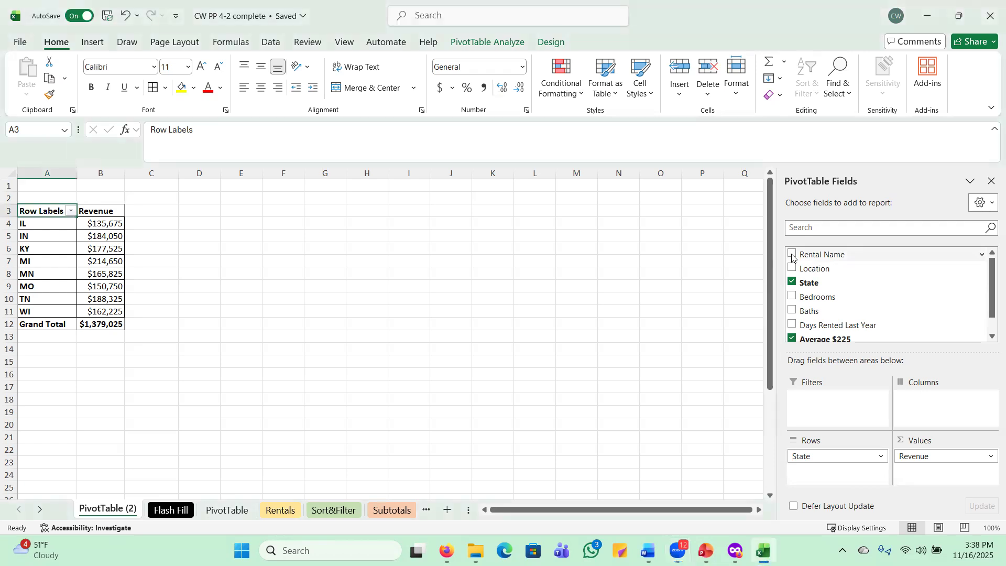
left_click(793, 255)
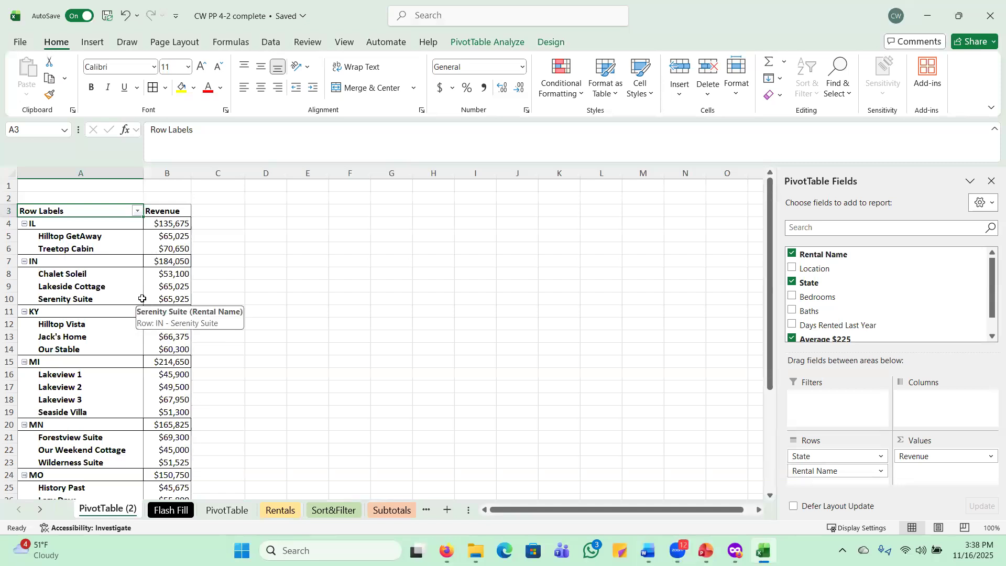
left_click(495, 43)
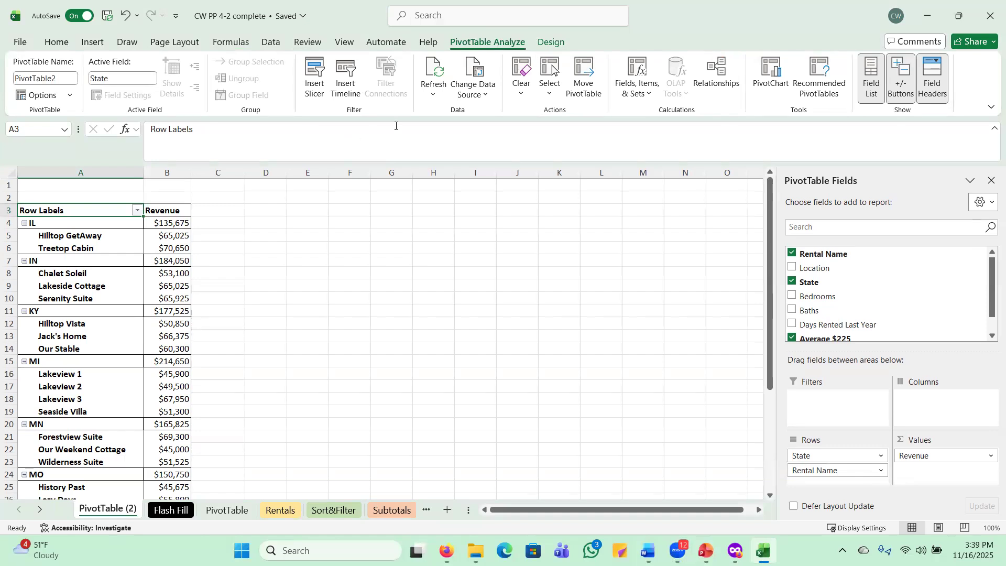
Insert a State slicer and position it beside the pivot table around column D
left_click(318, 81)
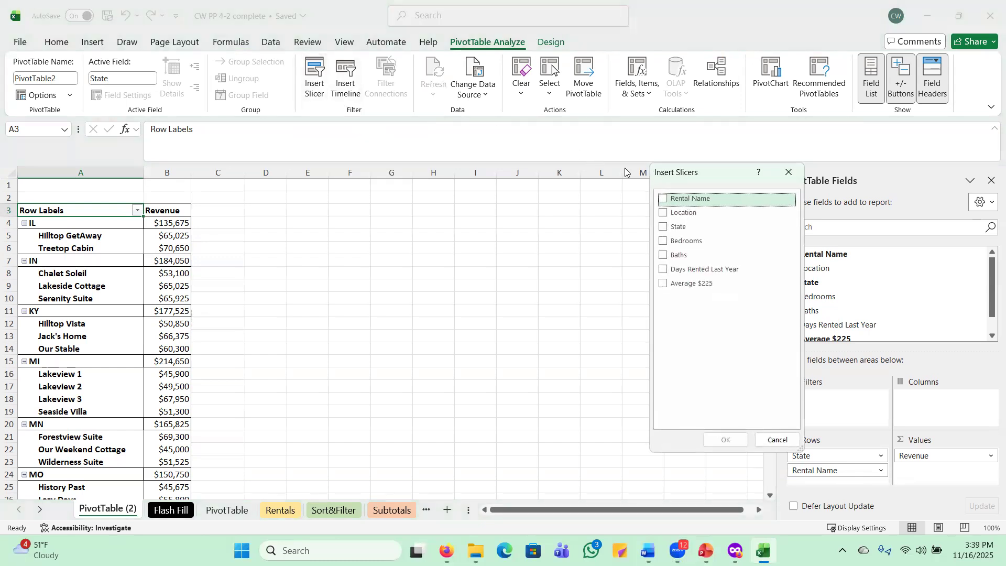
left_click(663, 230)
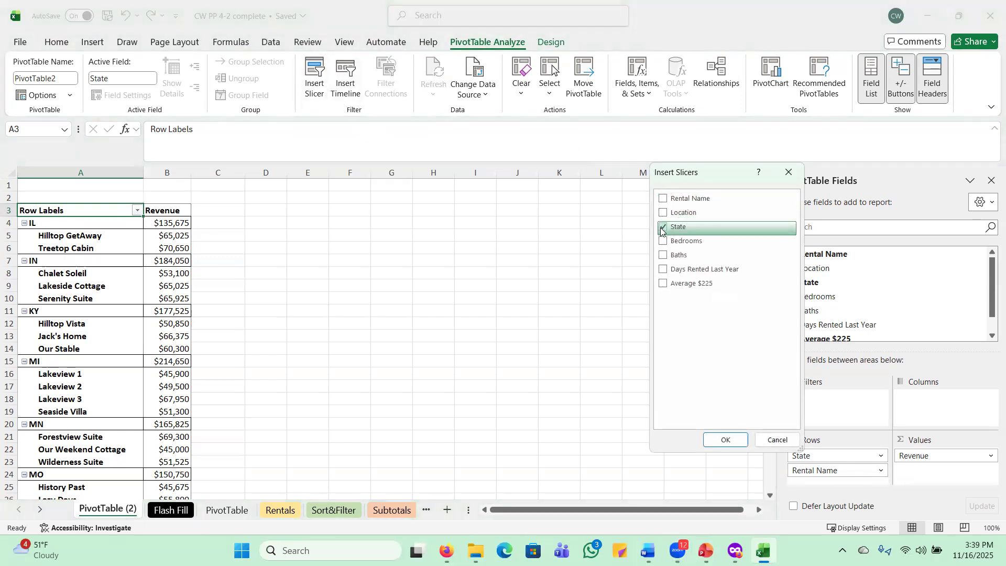
left_click(724, 440)
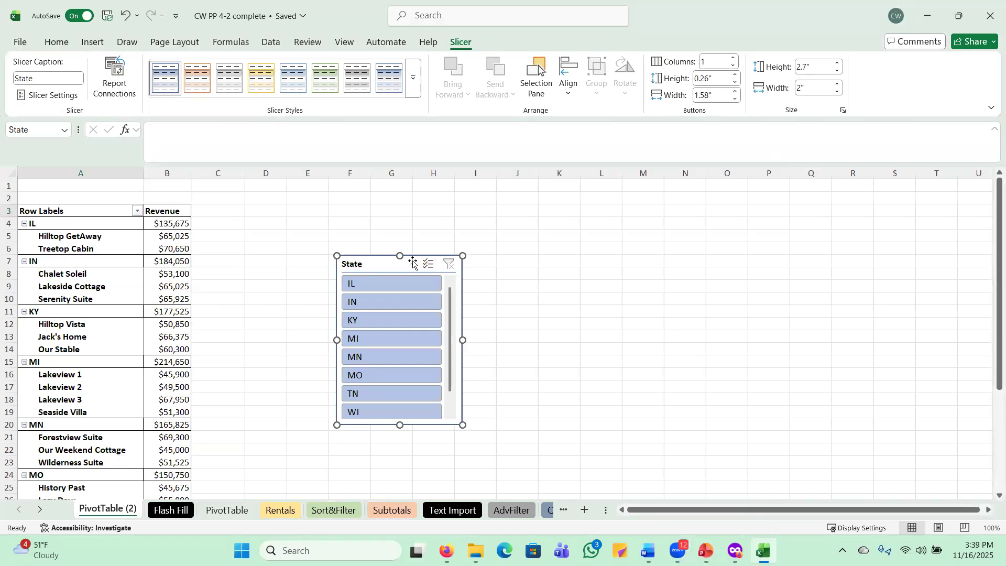
left_click_drag(379, 256, 289, 206)
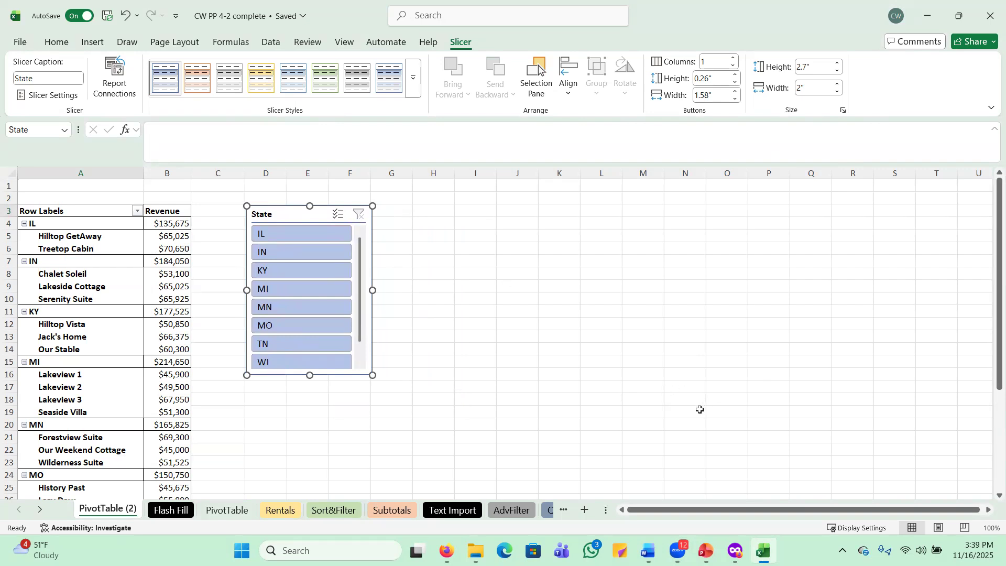
left_click(515, 334)
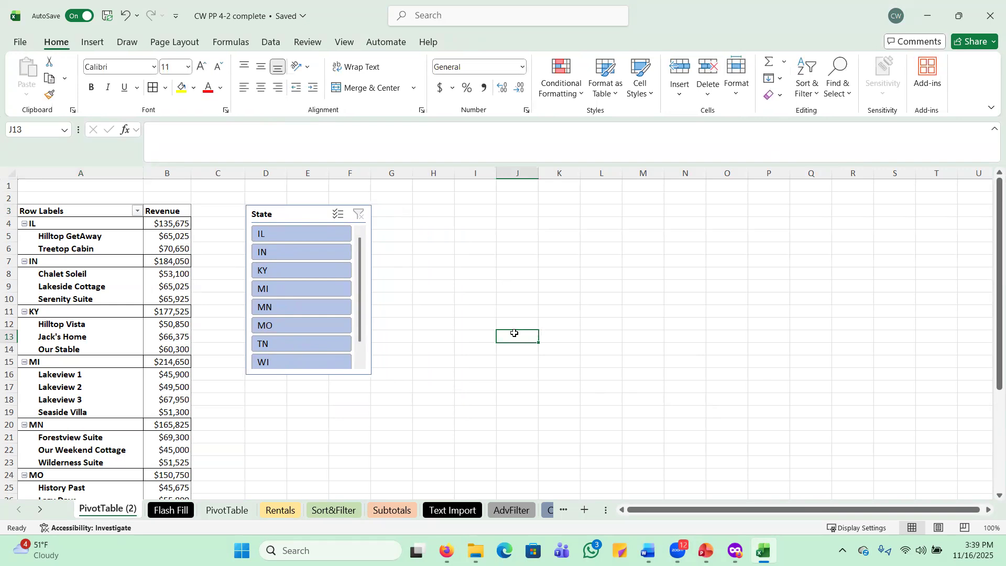
Insert a clustered bar PivotChart from the copied pivot table on PivotTable (2)
left_click(54, 211)
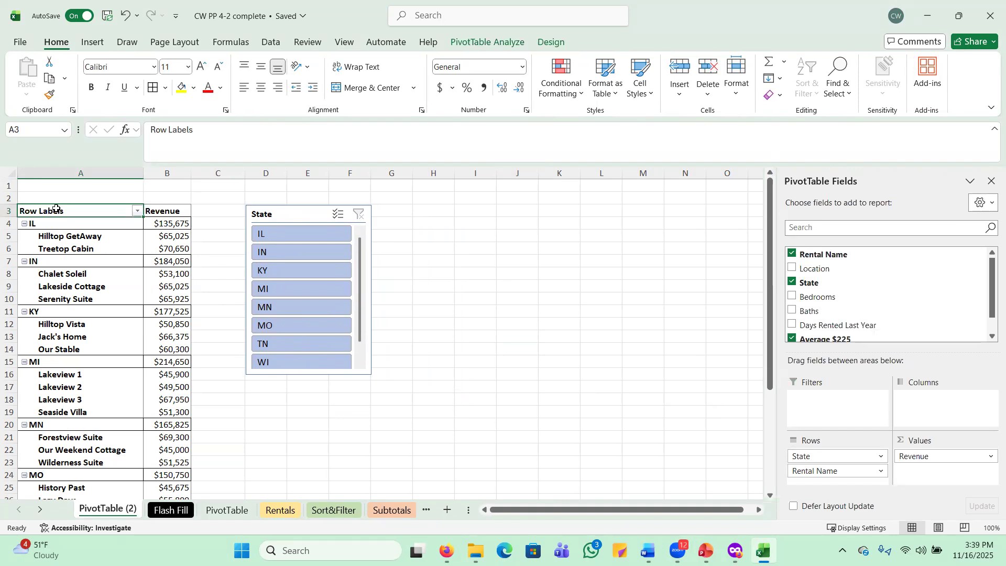
left_click(495, 42)
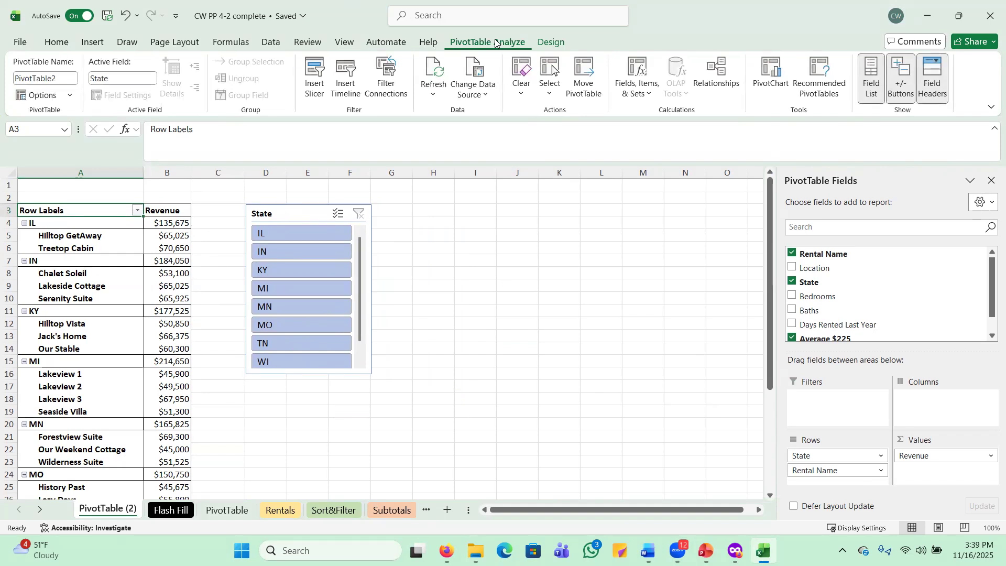
left_click(770, 74)
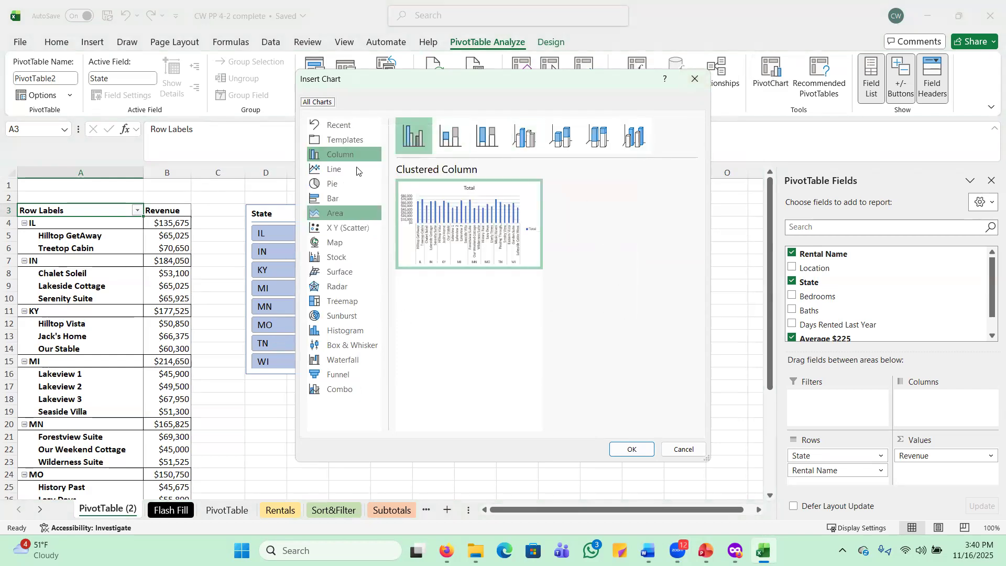
left_click(334, 201)
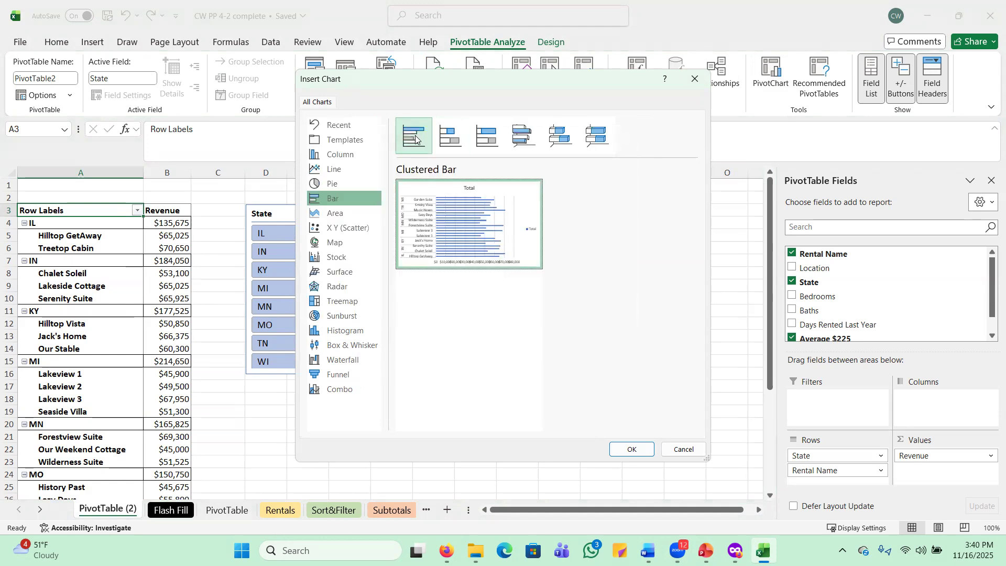
left_click(630, 449)
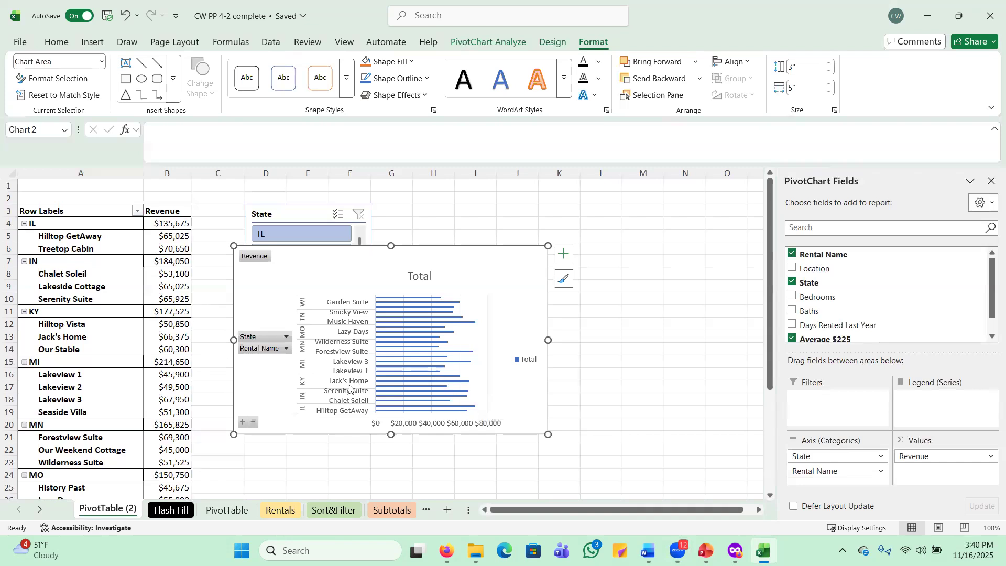
Delete the chart's Total title and drag the chart down below the State slicer
double_click(422, 280)
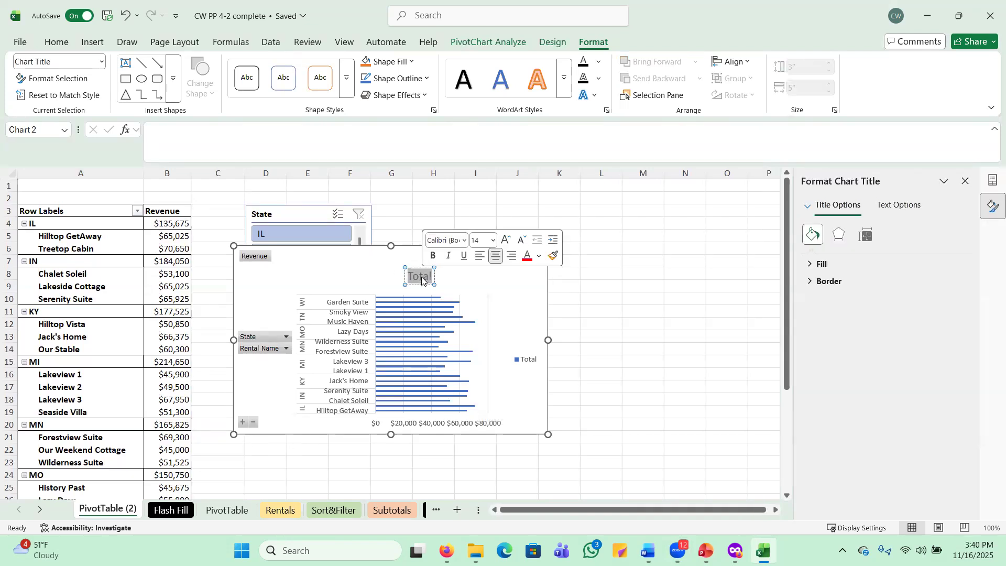
key("Delete")
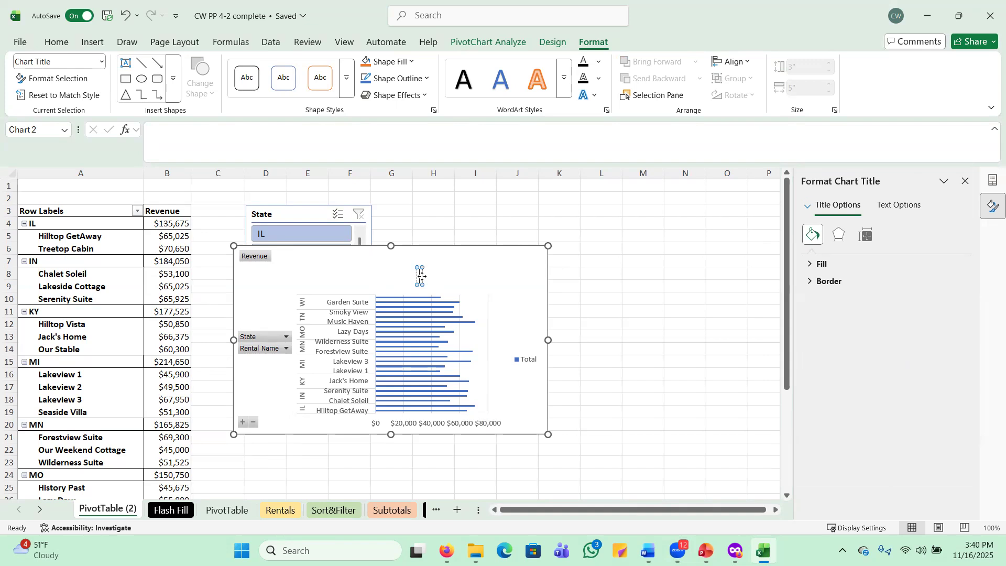
left_click(478, 279)
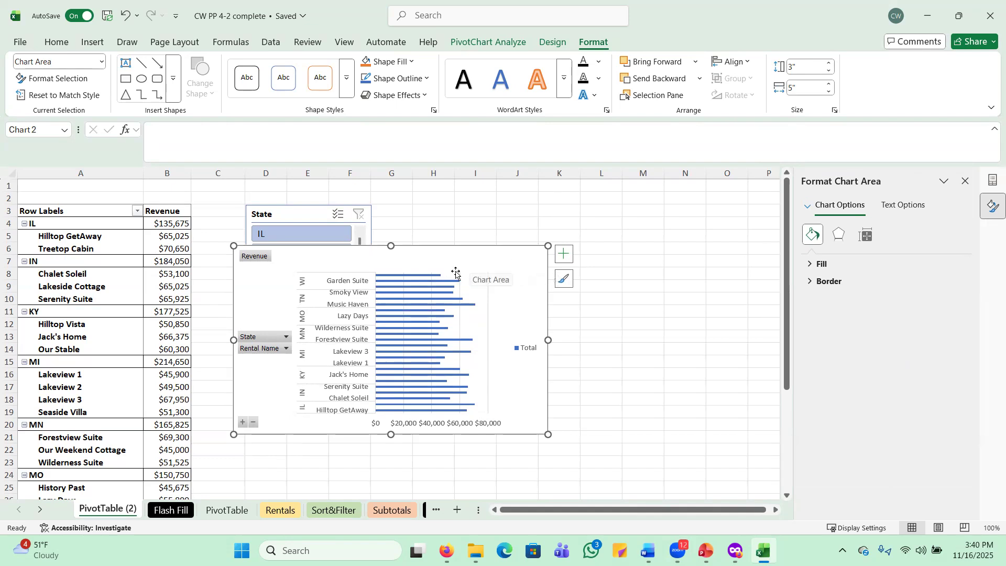
left_click_drag(462, 246, 474, 404)
left_click(7, 412)
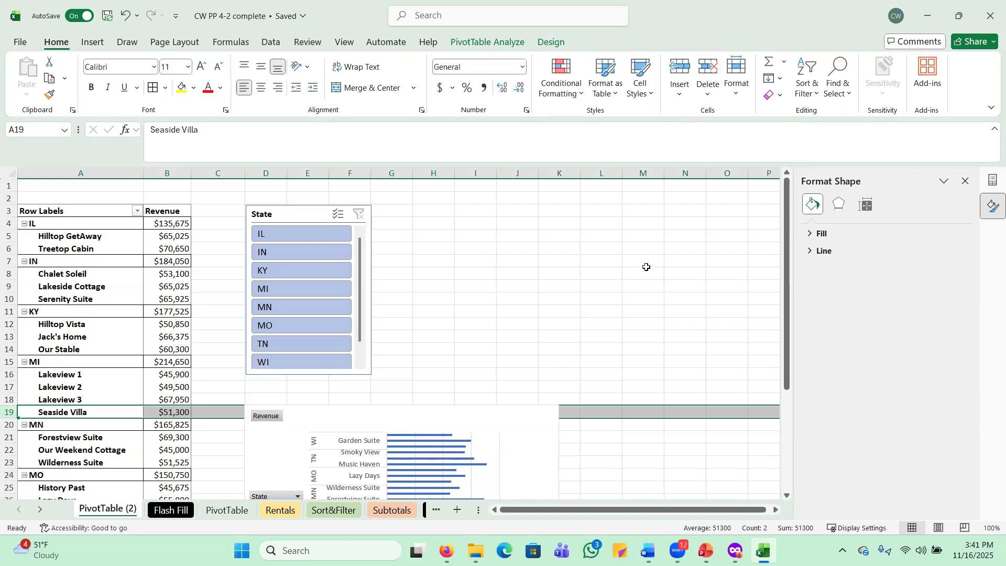
left_click(647, 264)
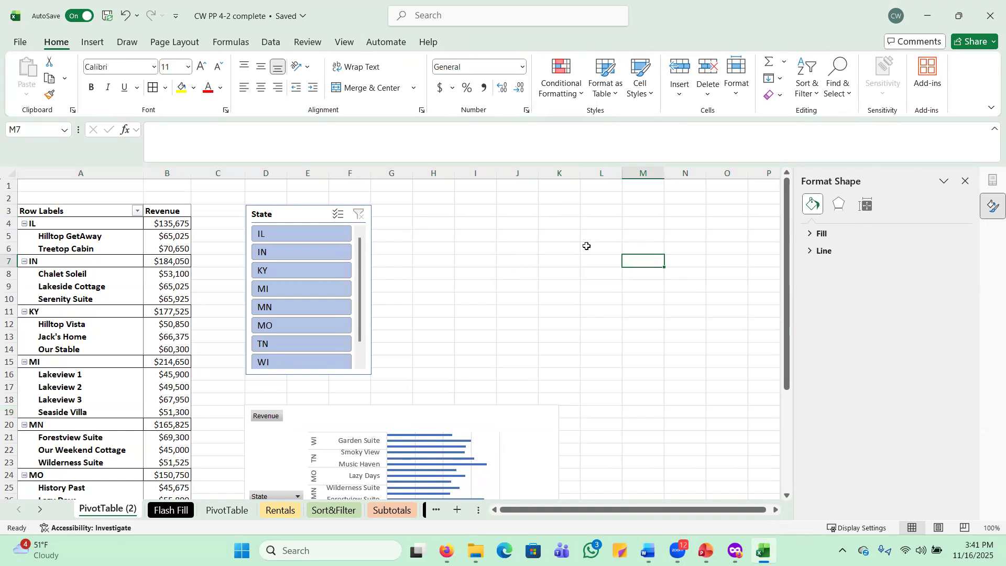
scroll(574, 254, "down", 2)
Widen the PivotChart to the right and stretch it down to about row 39
left_click(530, 349)
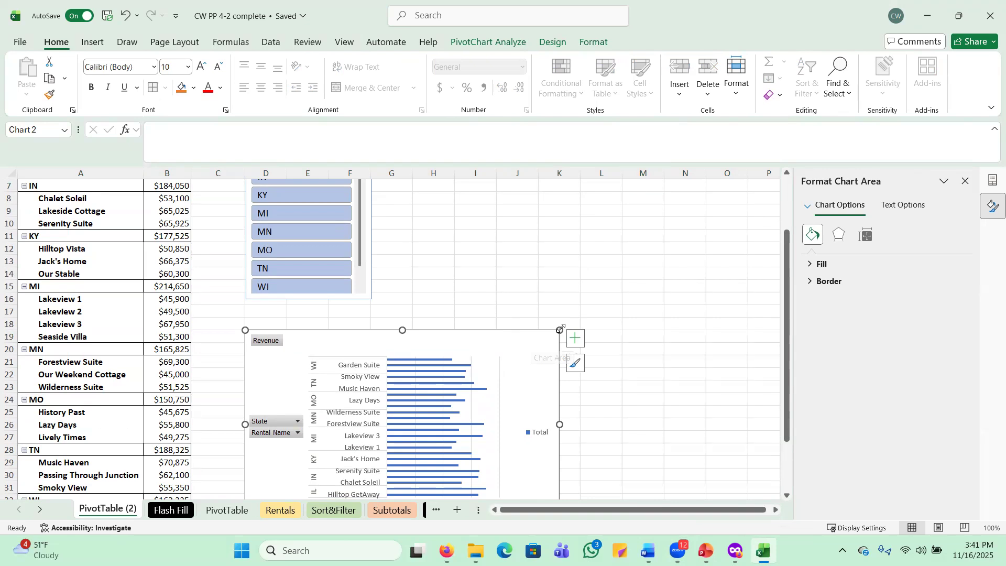
left_click_drag(559, 330, 706, 331)
scroll(617, 247, "down", 3)
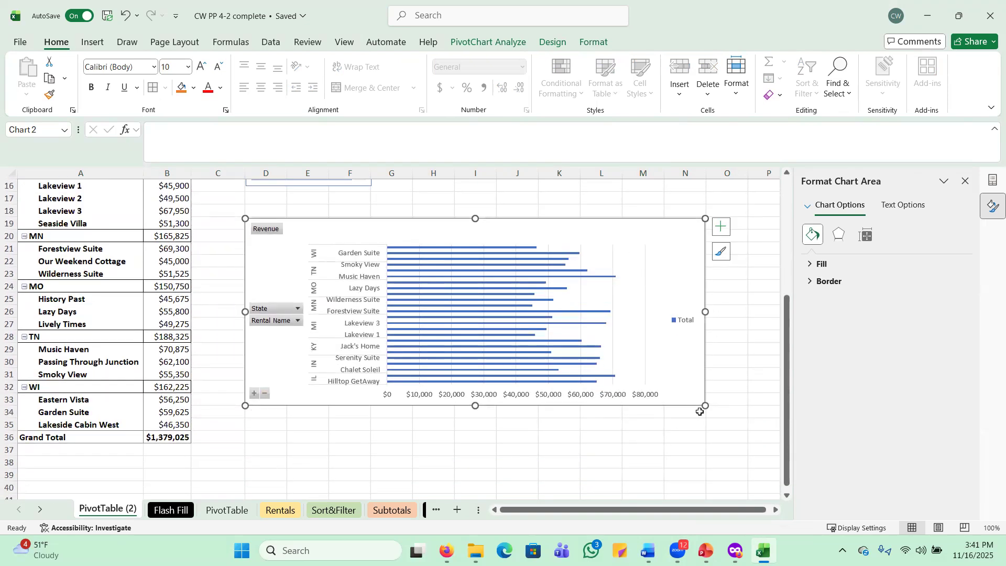
left_click_drag(705, 405, 705, 481)
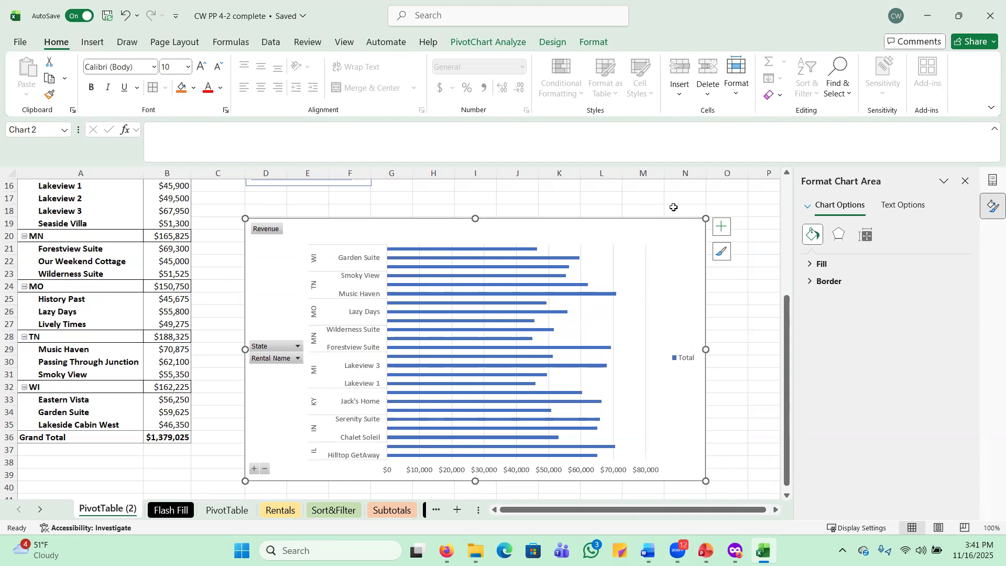
left_click(8, 487)
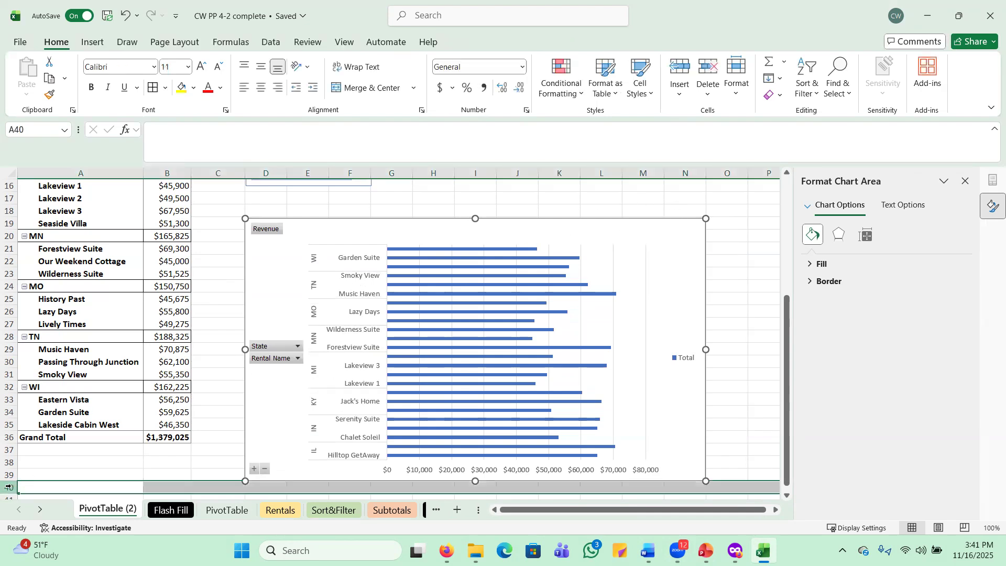
left_click(753, 333)
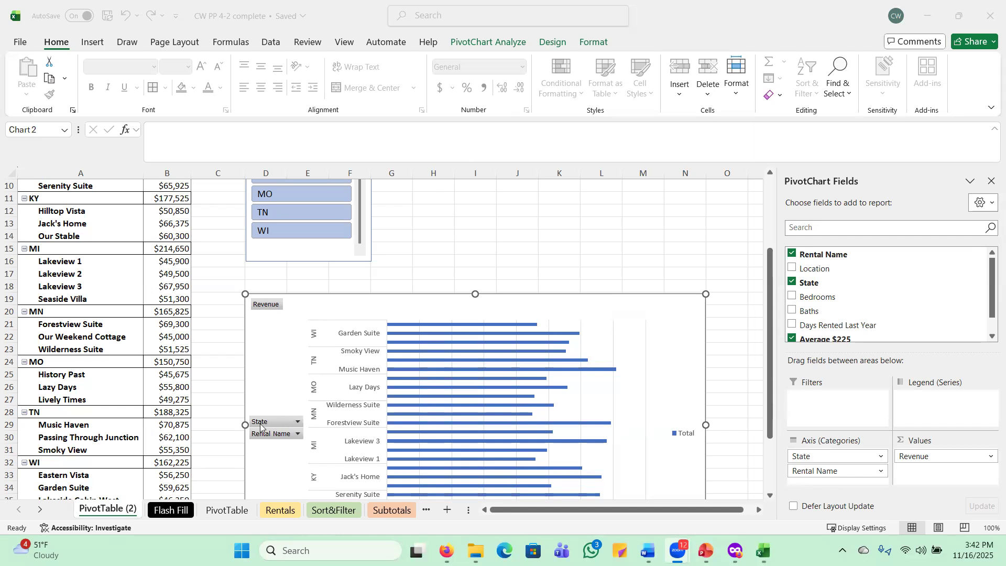
Filter the chart's State field to IL, KY, MO and TN, giving a $652,275 Grand Total
left_click(584, 271)
left_click(626, 260)
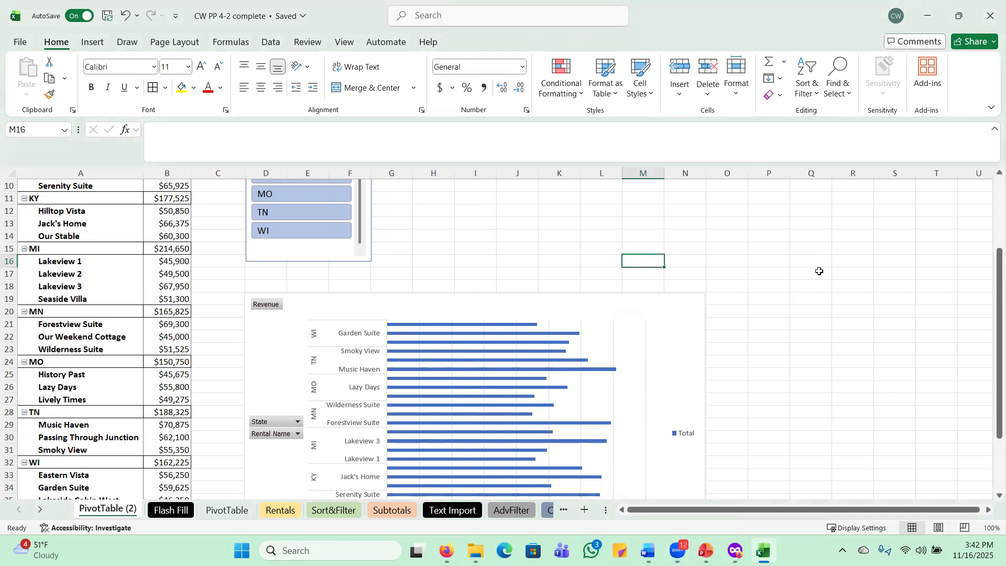
scroll(820, 272, "down", 2)
left_click(640, 231)
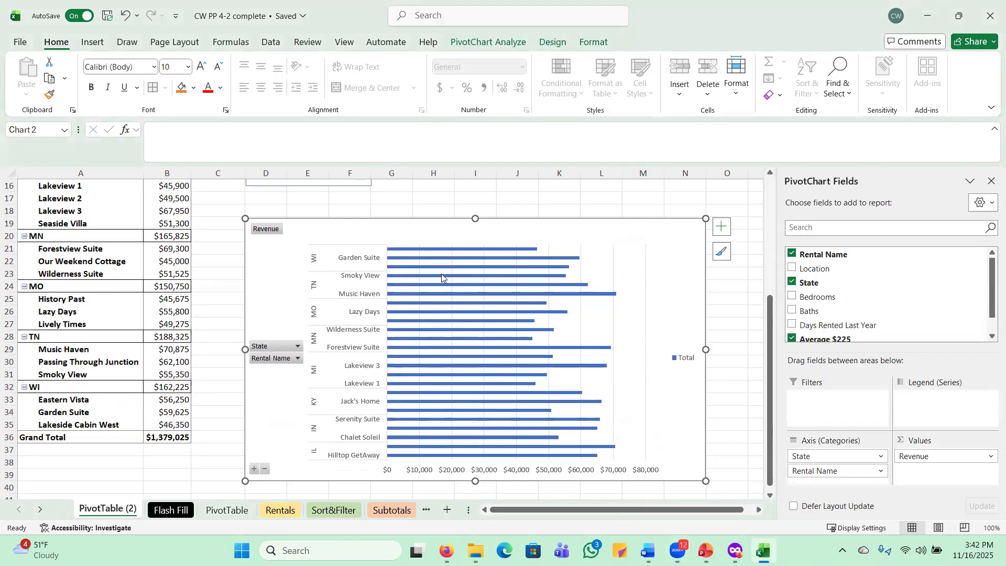
left_click(298, 348)
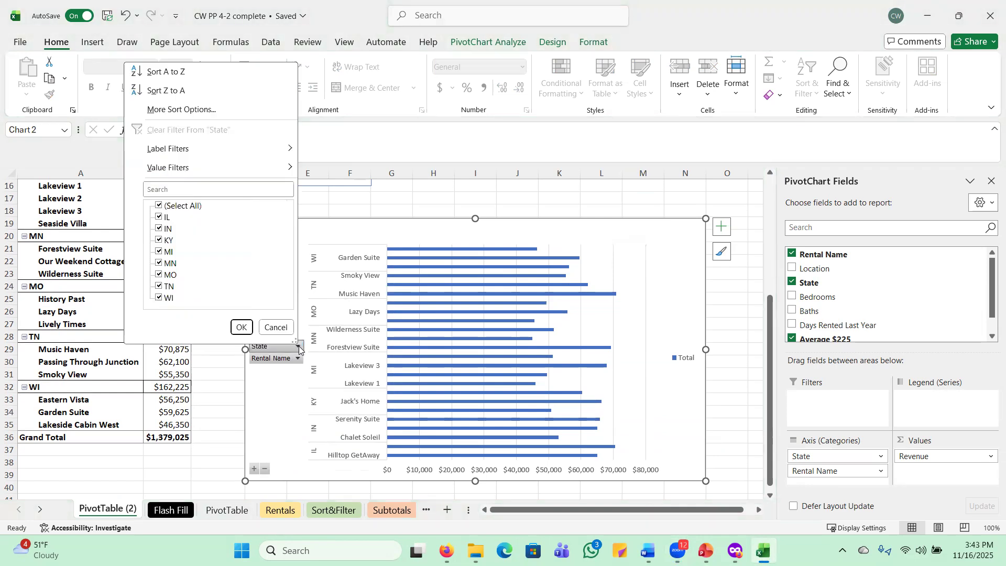
left_click(160, 207)
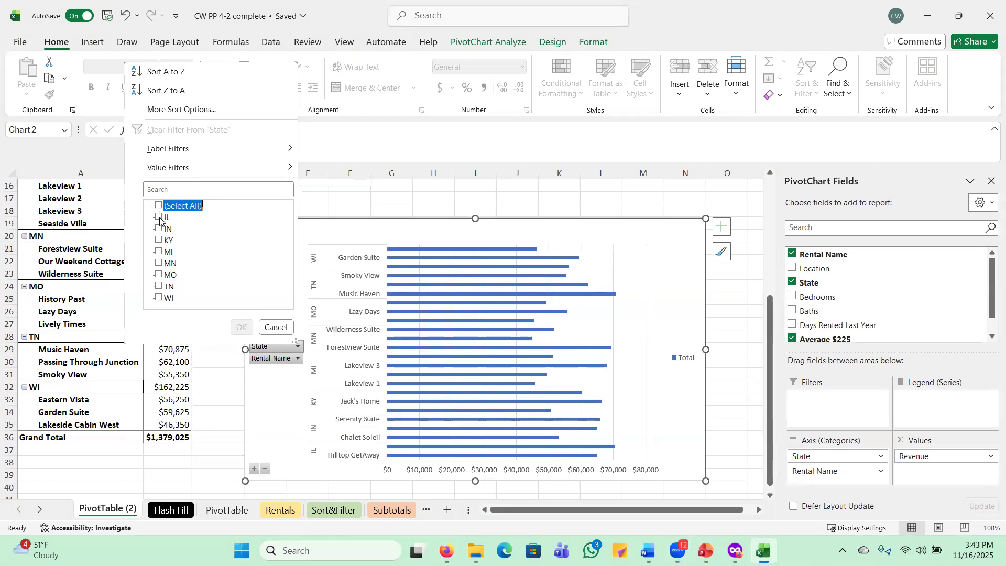
left_click(159, 218)
left_click(159, 241)
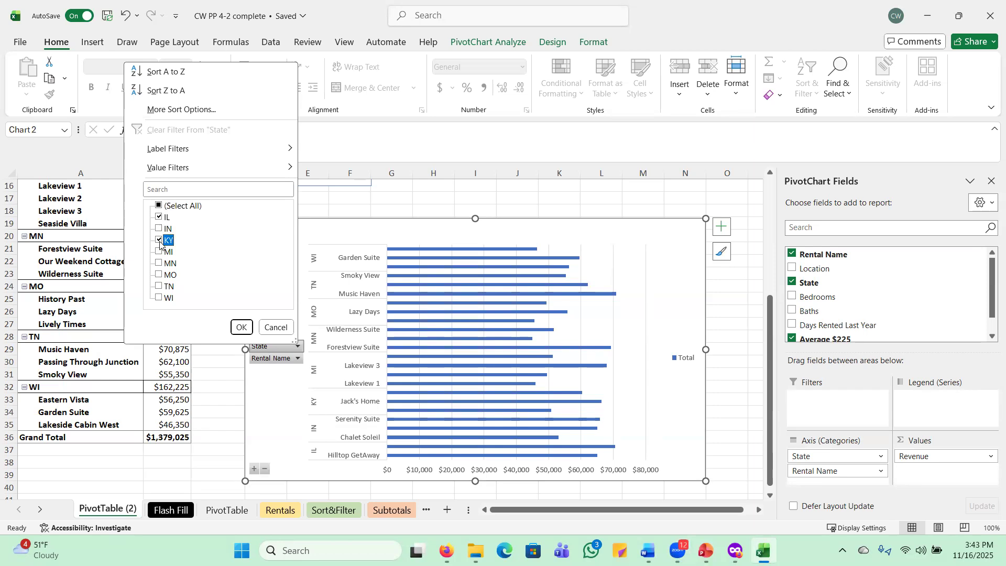
left_click(160, 275)
left_click(240, 328)
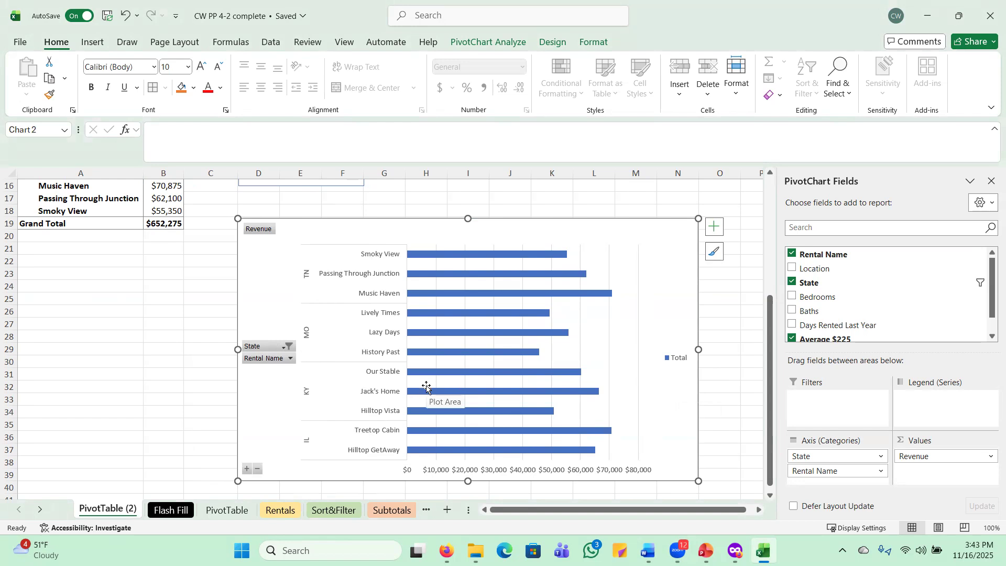
left_click(112, 347)
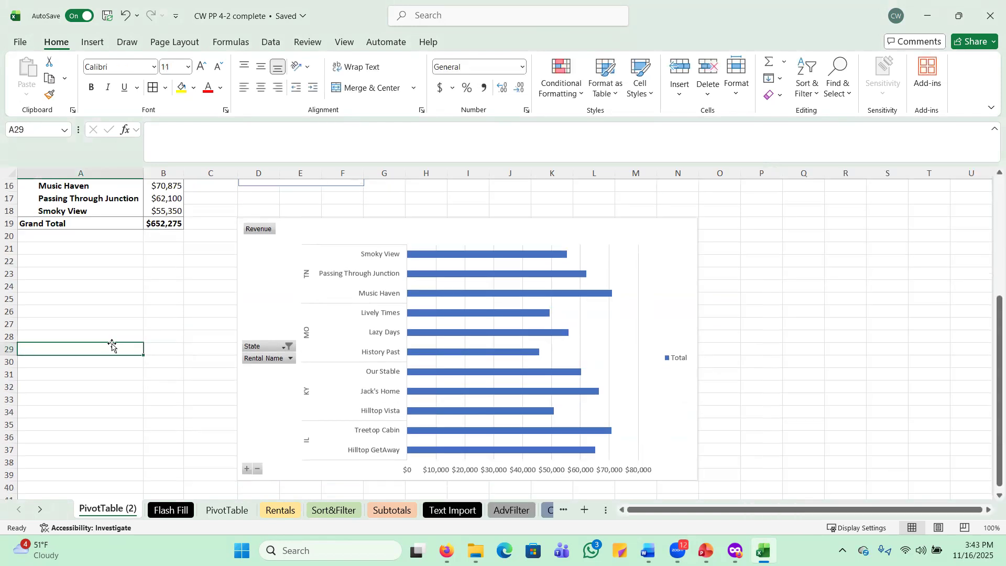
scroll(112, 347, "up", 5)
left_click(87, 183)
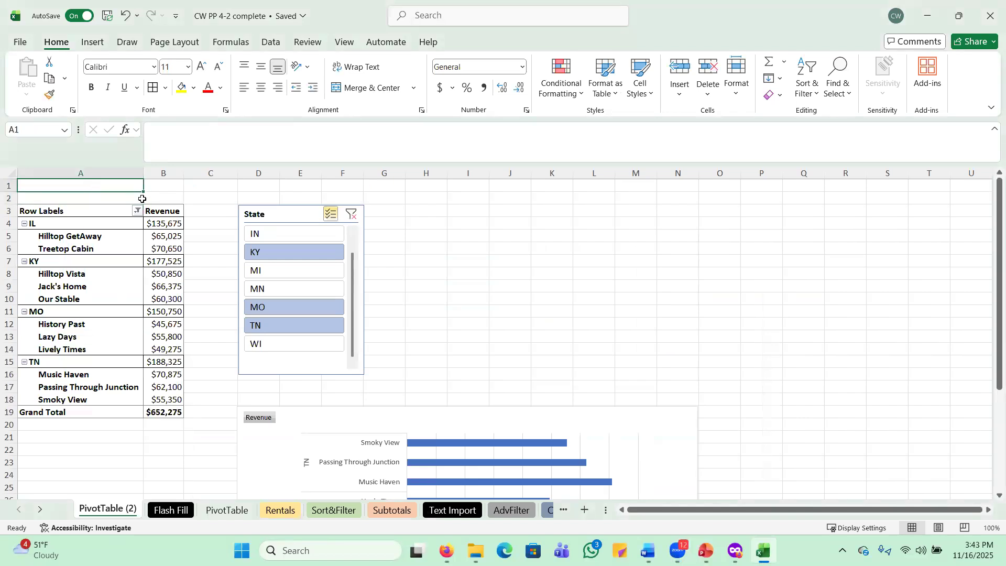